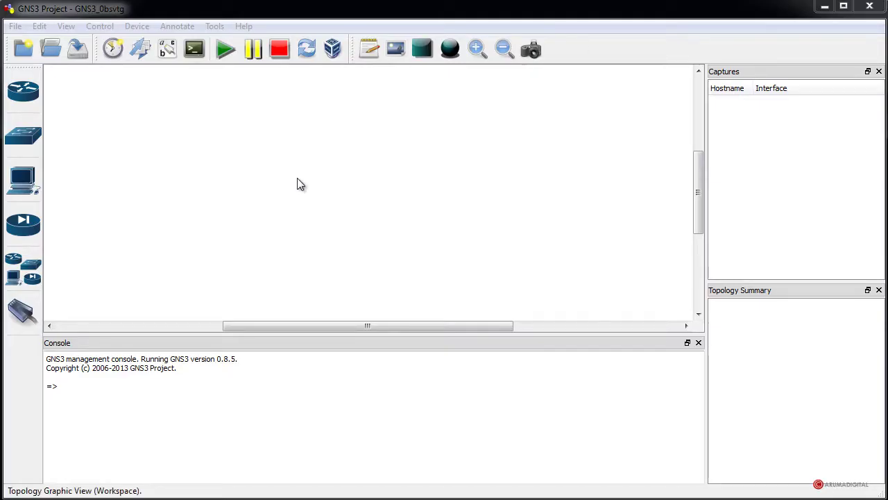
# - Review the settings of the registered c7200, c3725 and c2801 IOS images in the IOS images and hypervisors configuration
pyautogui.click(67, 27)
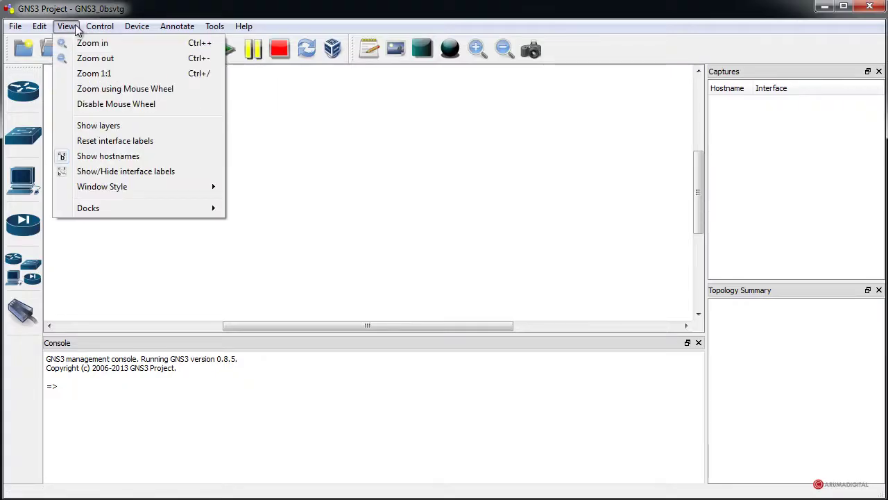
pyautogui.moveTo(39, 28)
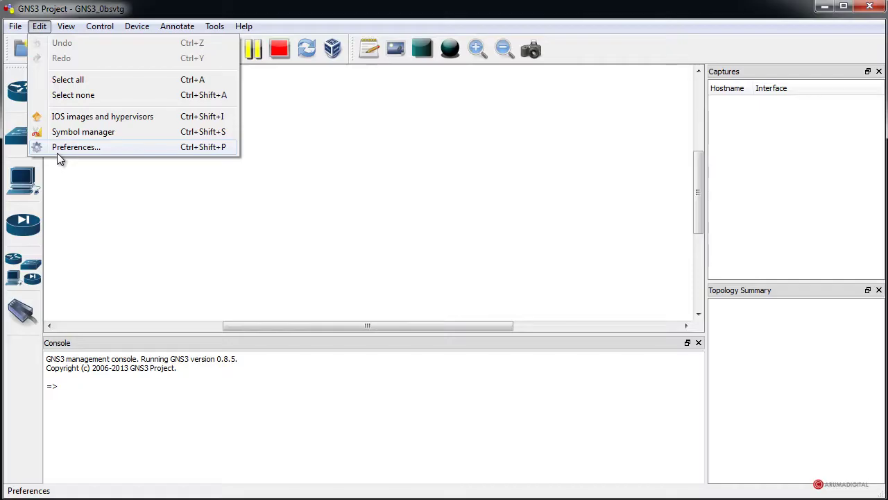
pyautogui.click(87, 122)
pyautogui.moveTo(372, 39); pyautogui.dragTo(369, 65)
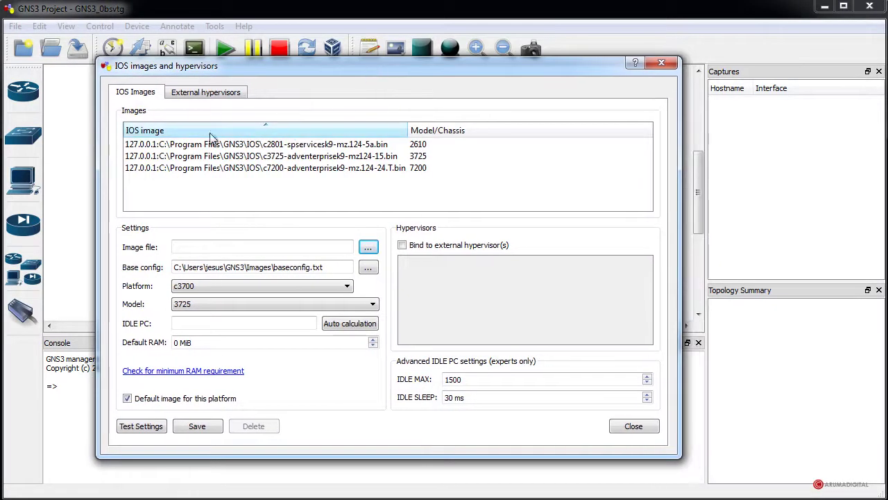
pyautogui.click(295, 156)
pyautogui.click(292, 168)
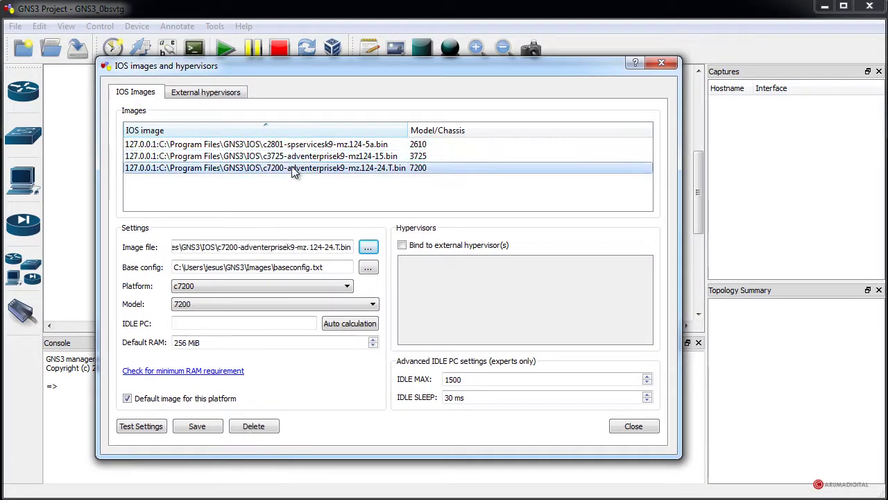
pyautogui.click(291, 157)
pyautogui.click(291, 145)
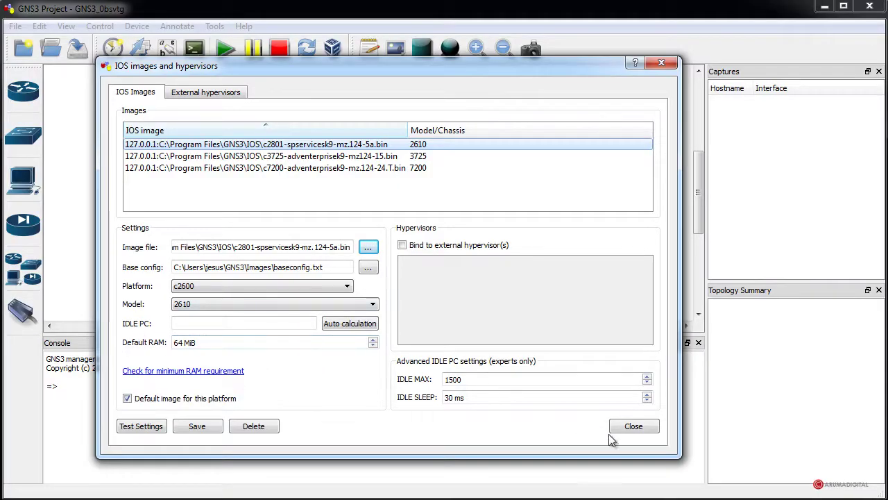
pyautogui.click(635, 427)
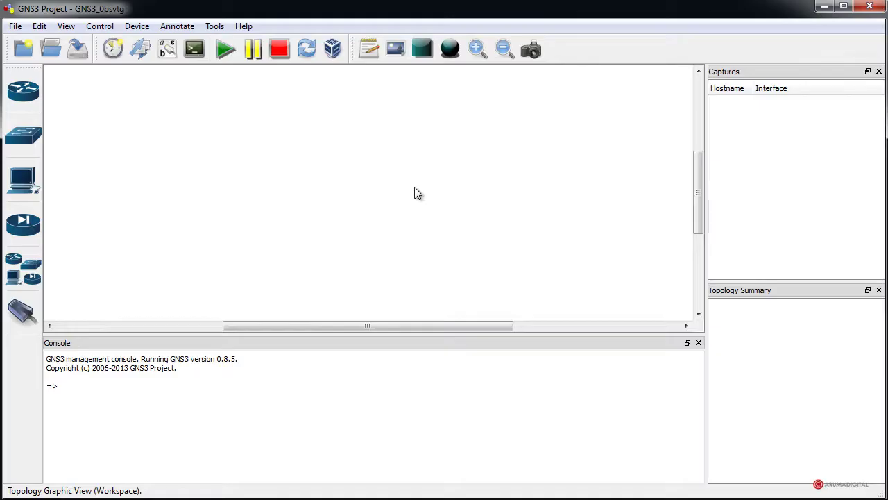
# - Add two c3700 routers, R1 and R2, to the workspace and space R2 farther away from R1
pyautogui.click(38, 95)
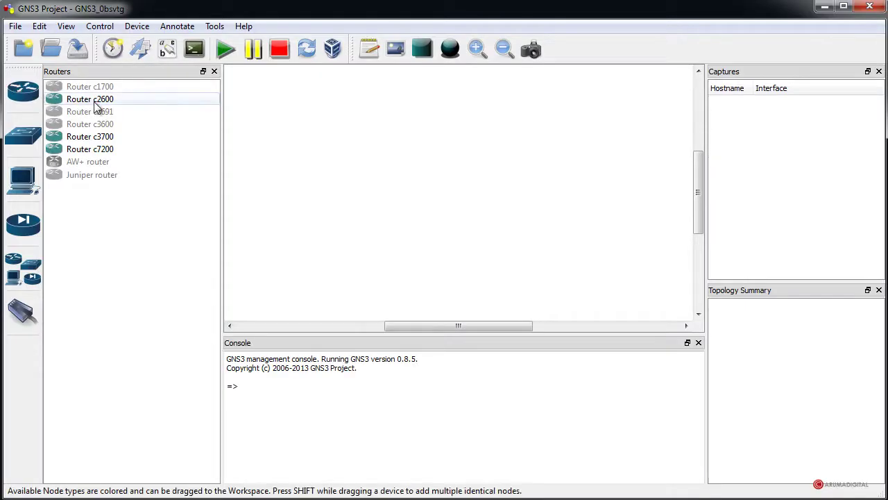
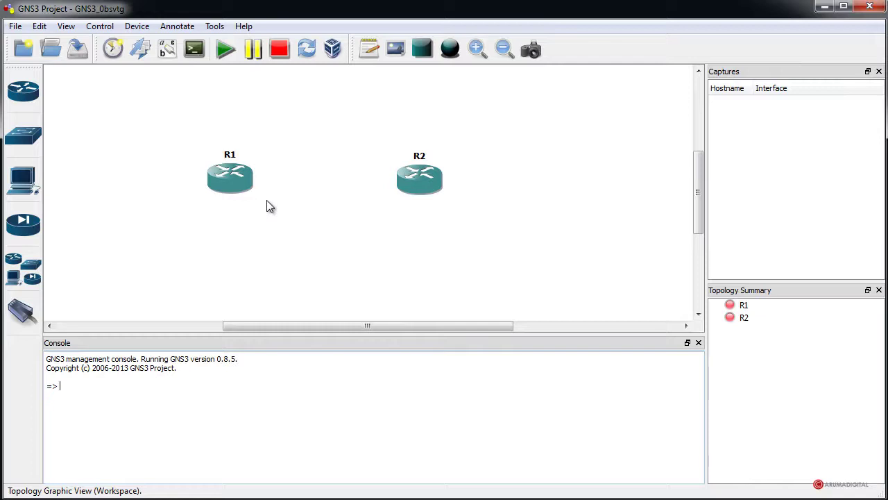
pyautogui.moveTo(408, 187); pyautogui.dragTo(466, 190)
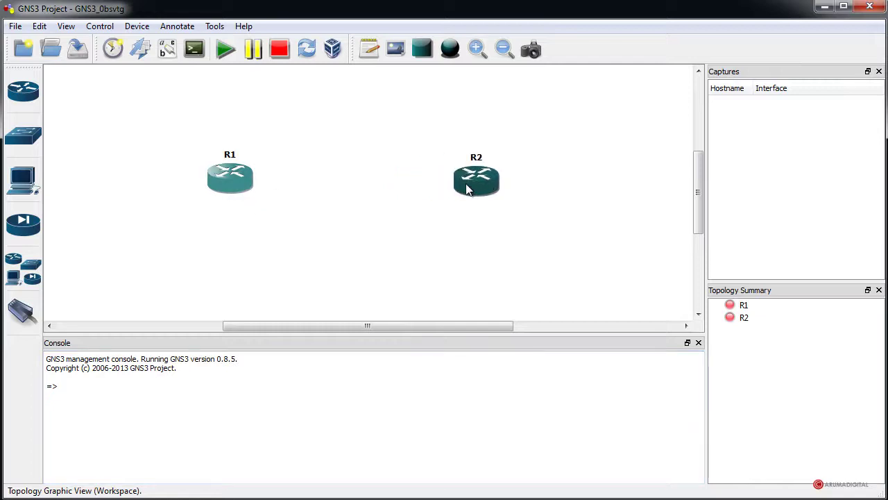
# - Configure router R1 with a WIC-1T module in wic 0 and apply the change
pyautogui.doubleClick(234, 186)
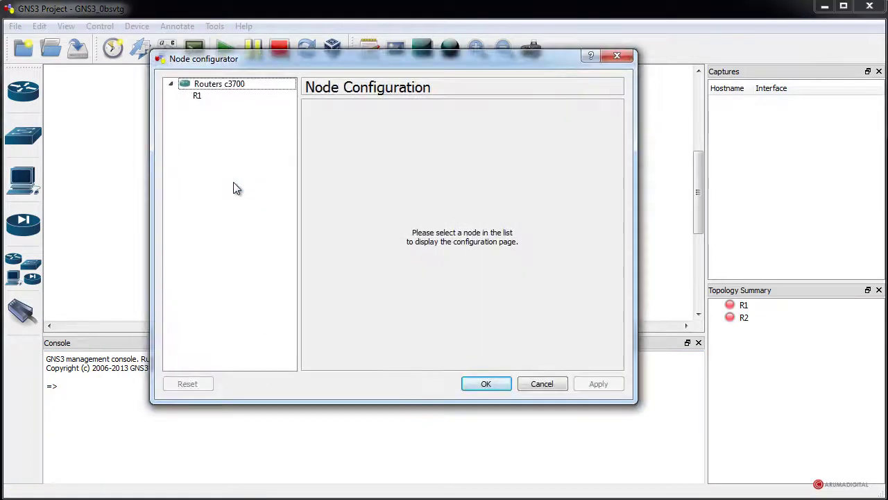
pyautogui.click(198, 97)
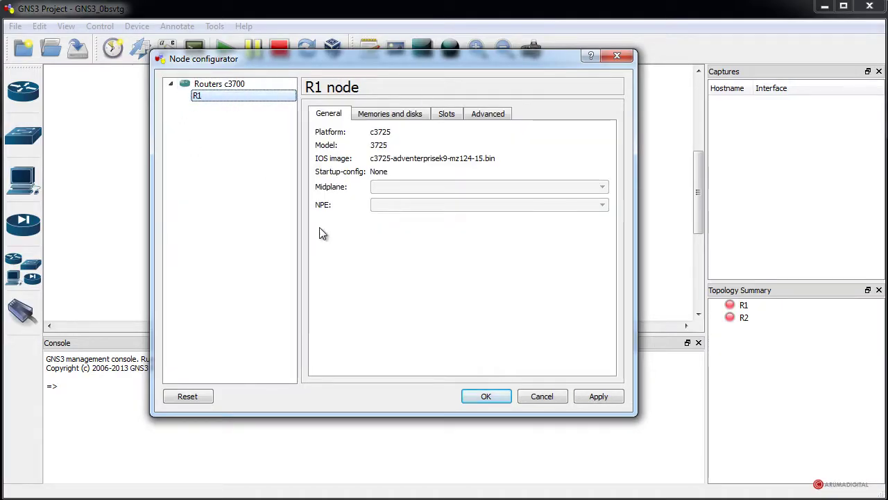
pyautogui.click(449, 114)
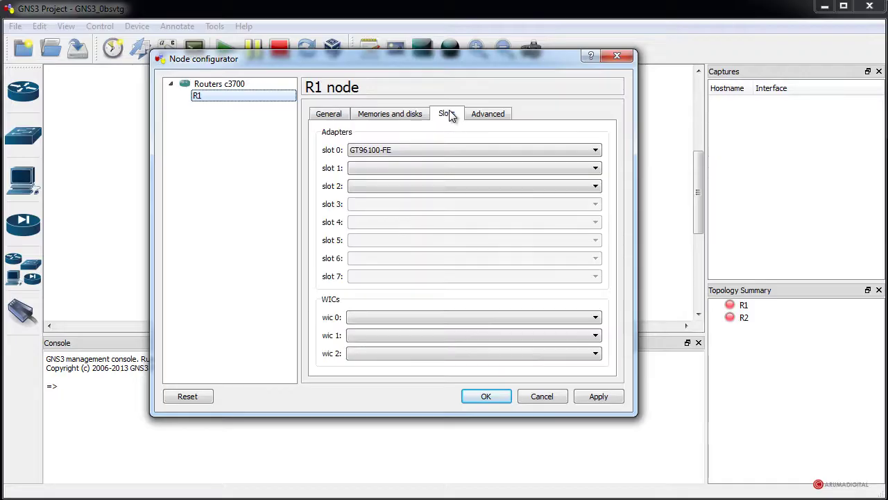
pyautogui.click(399, 318)
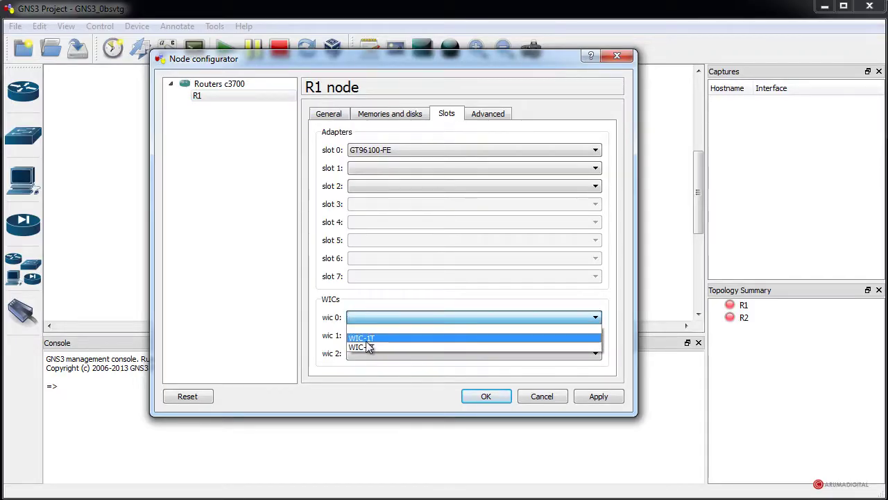
pyautogui.click(372, 337)
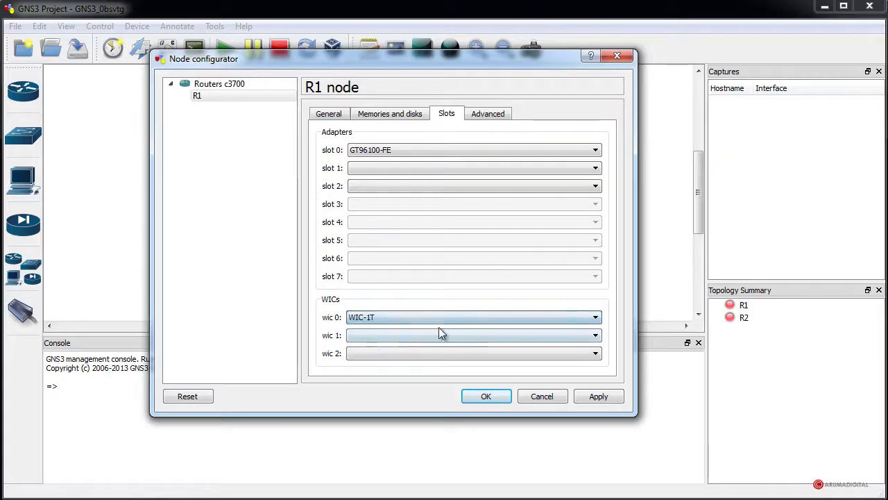
pyautogui.click(597, 396)
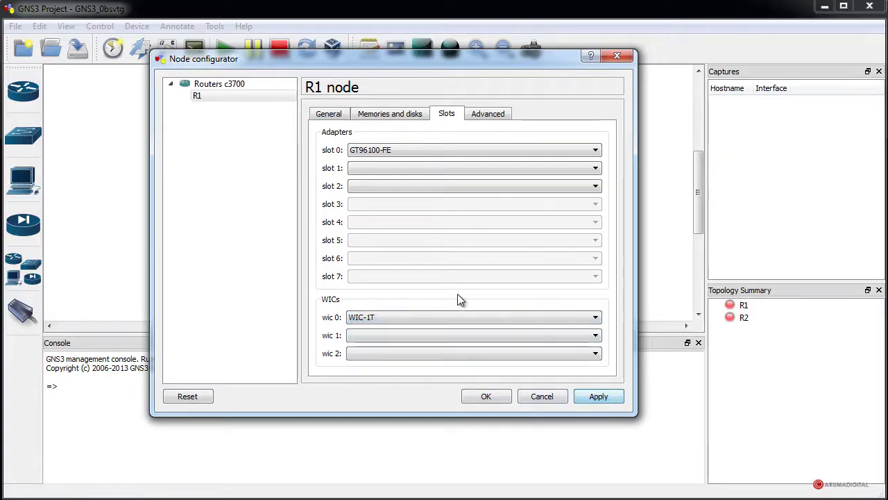
pyautogui.click(478, 396)
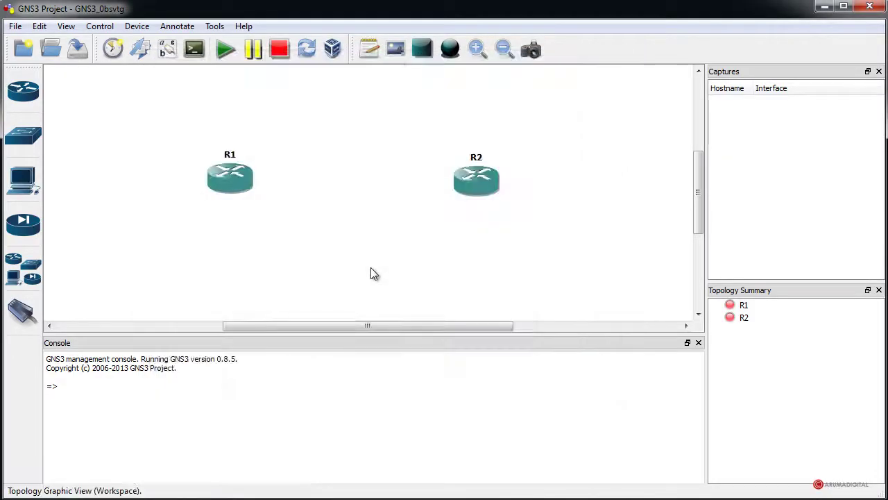
# - Configure router R2 with a WIC-1T module in wic 0 and apply the change
pyautogui.doubleClick(478, 183)
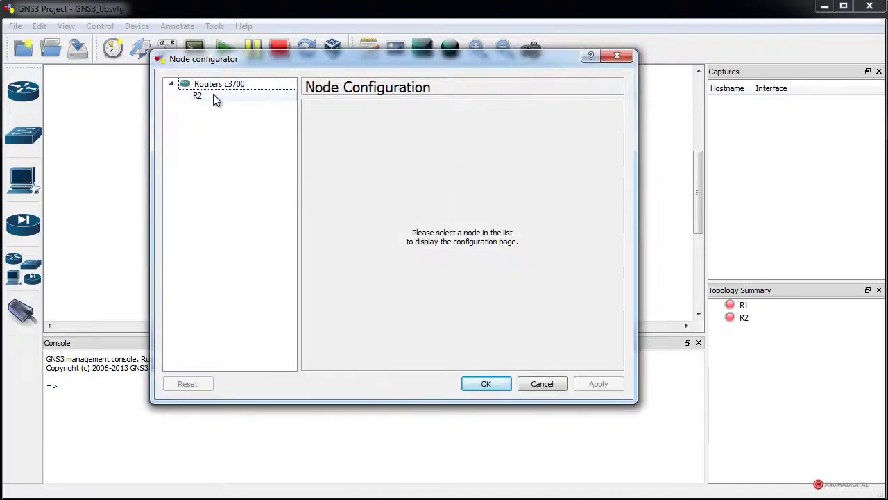
pyautogui.click(213, 95)
pyautogui.click(446, 114)
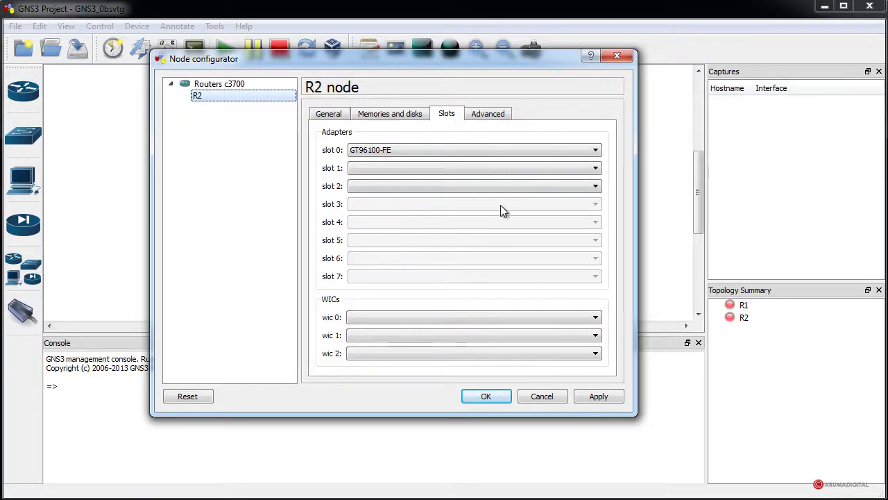
pyautogui.click(392, 317)
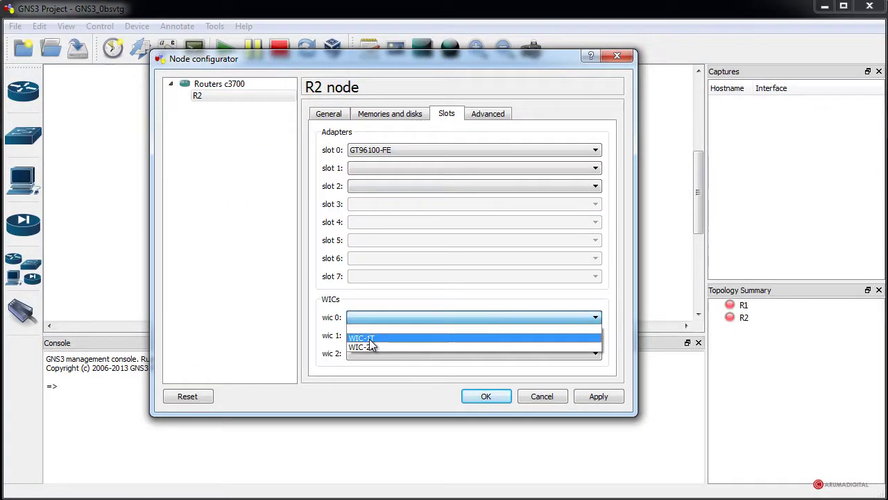
pyautogui.click(368, 338)
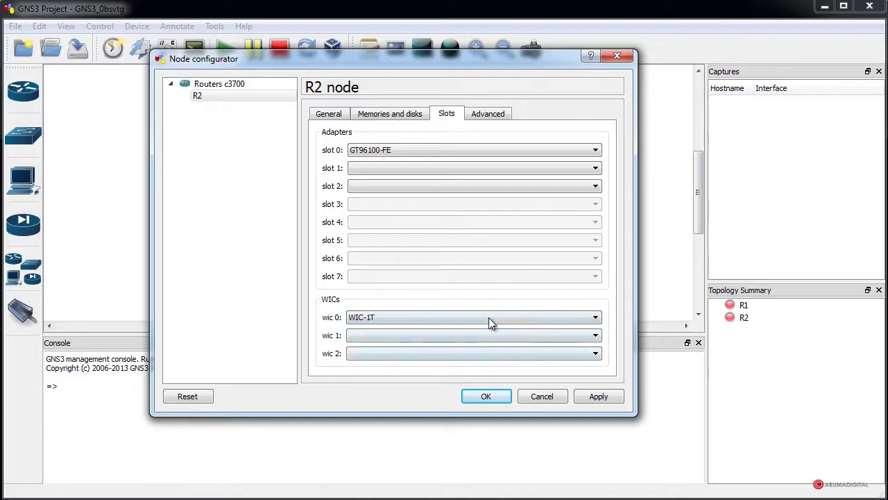
pyautogui.click(594, 400)
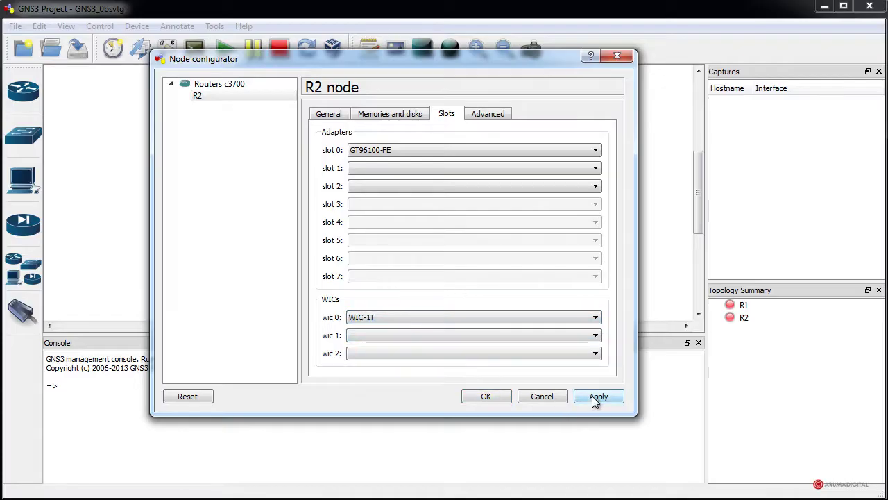
pyautogui.click(488, 396)
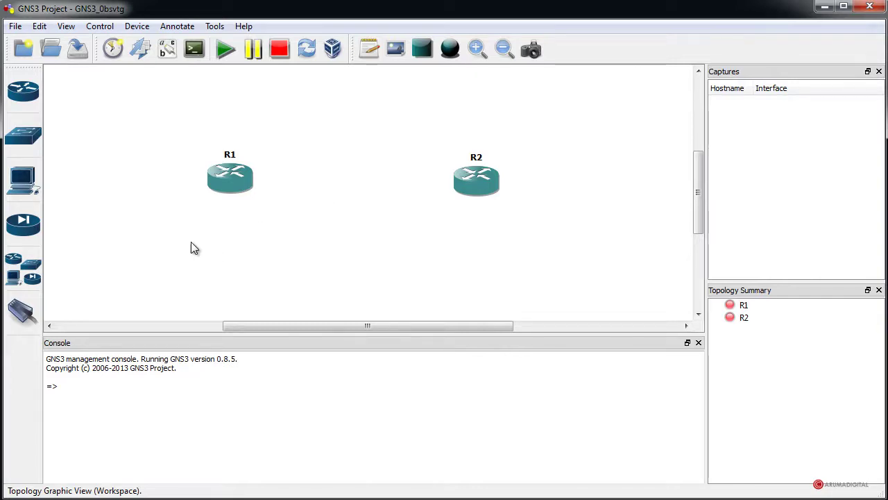
# - Select both routers, R1 and R2, and start them
pyautogui.moveTo(179, 248); pyautogui.dragTo(522, 241)
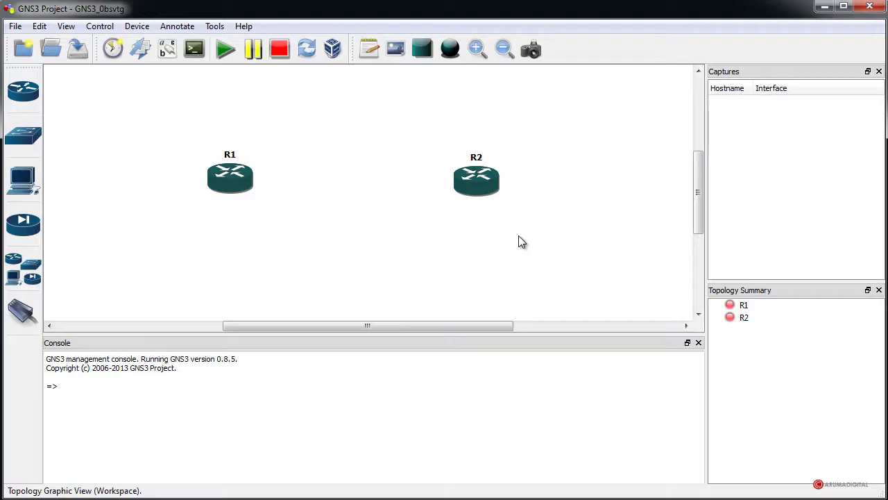
pyautogui.click(223, 53)
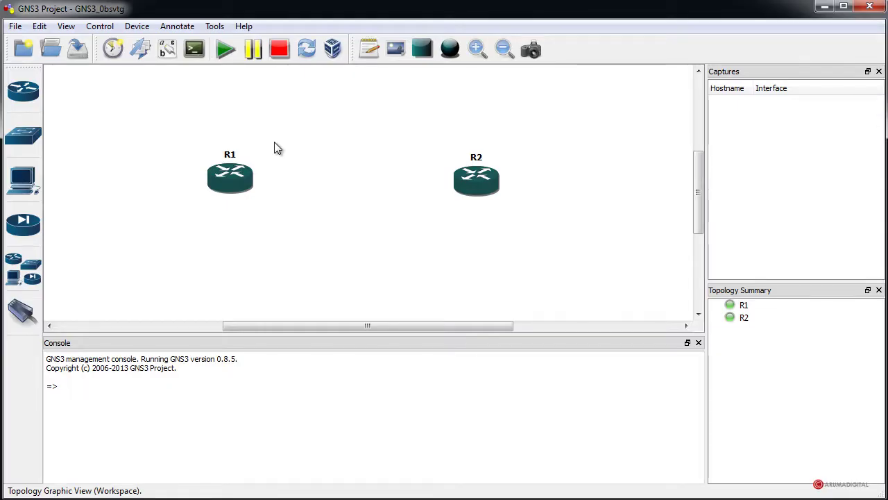
pyautogui.hotkey('ctrl', 'a')
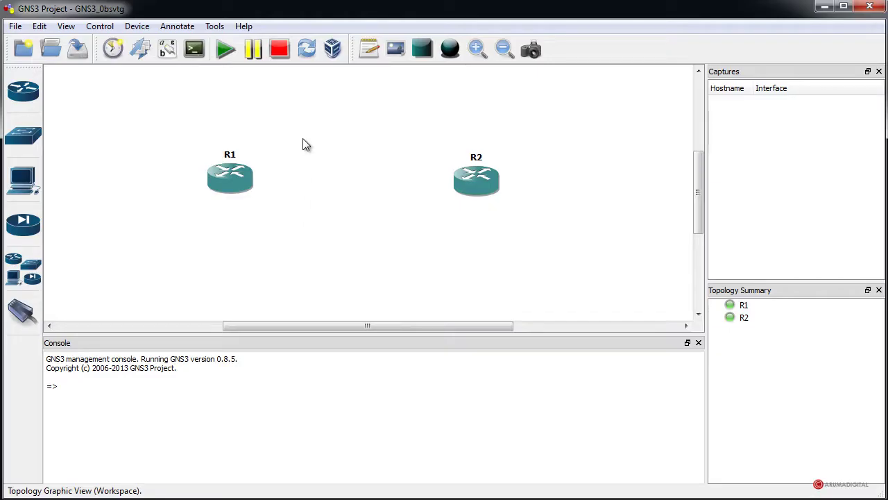
# - Calculate a new Idle PC value for R1 and apply the suggested value 0x60bf8ba0
pyautogui.rightClick(231, 184)
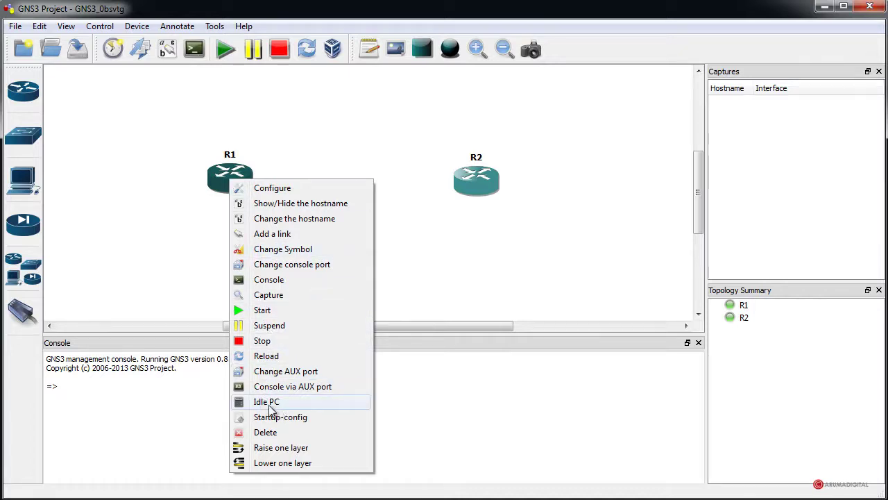
pyautogui.click(267, 402)
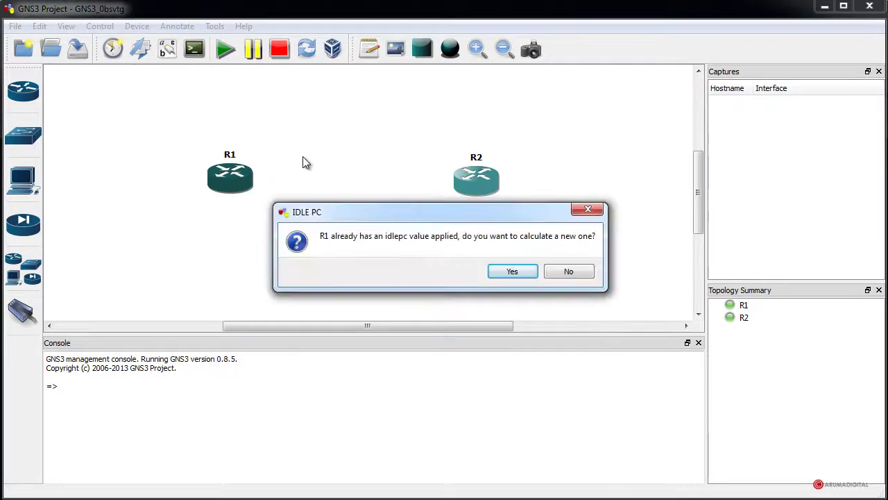
pyautogui.click(513, 271)
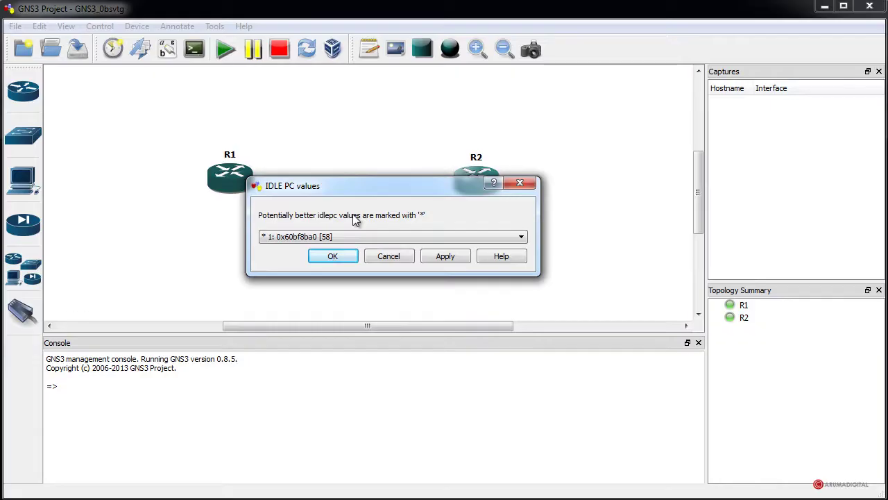
pyautogui.moveTo(367, 194); pyautogui.dragTo(343, 237)
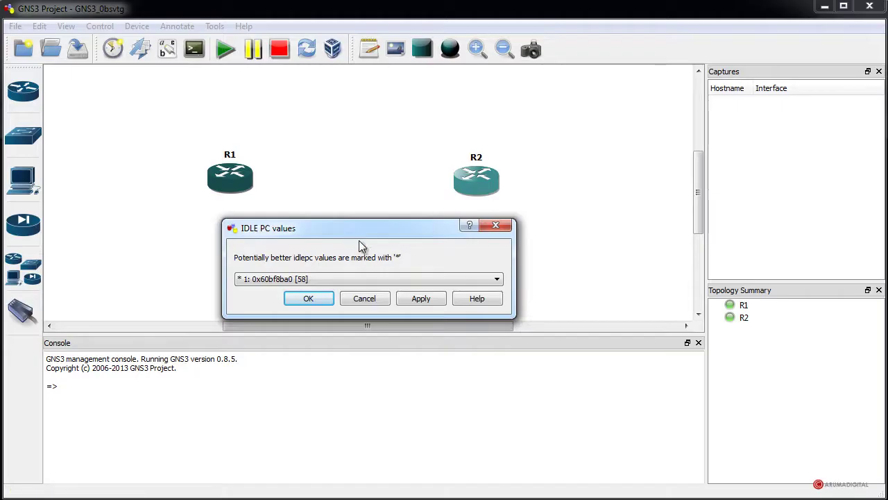
pyautogui.moveTo(365, 233); pyautogui.dragTo(355, 218)
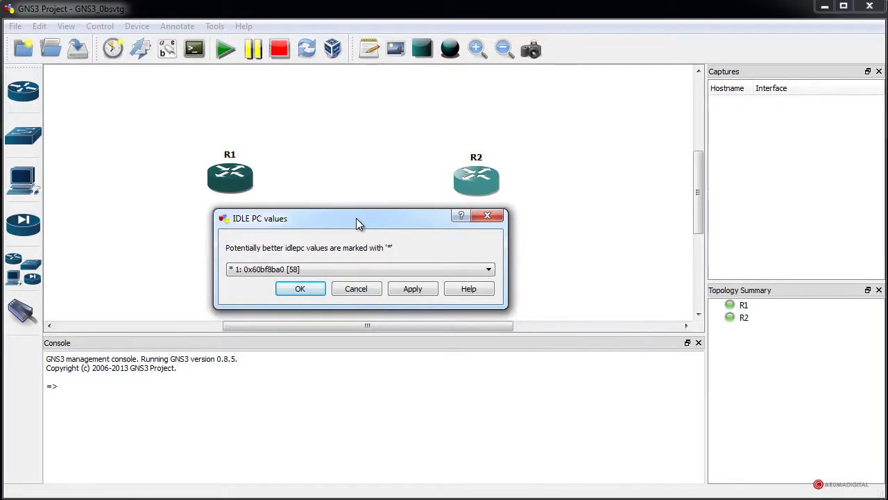
pyautogui.click(299, 290)
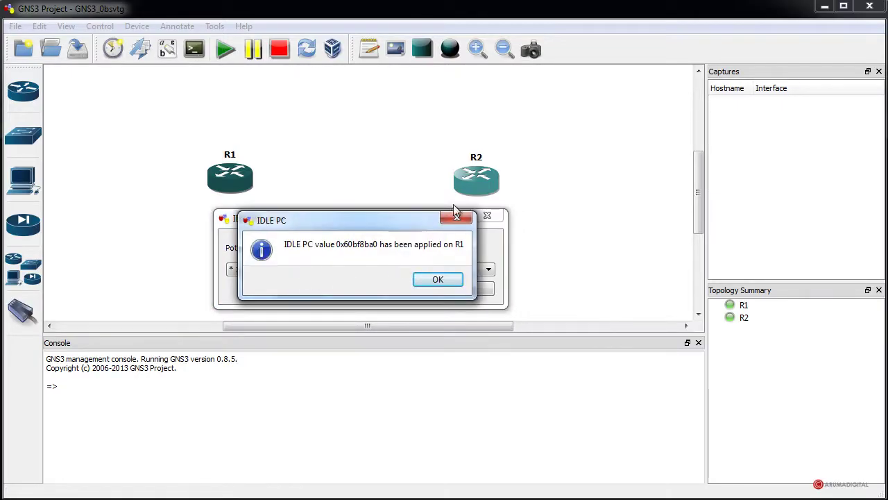
pyautogui.click(437, 280)
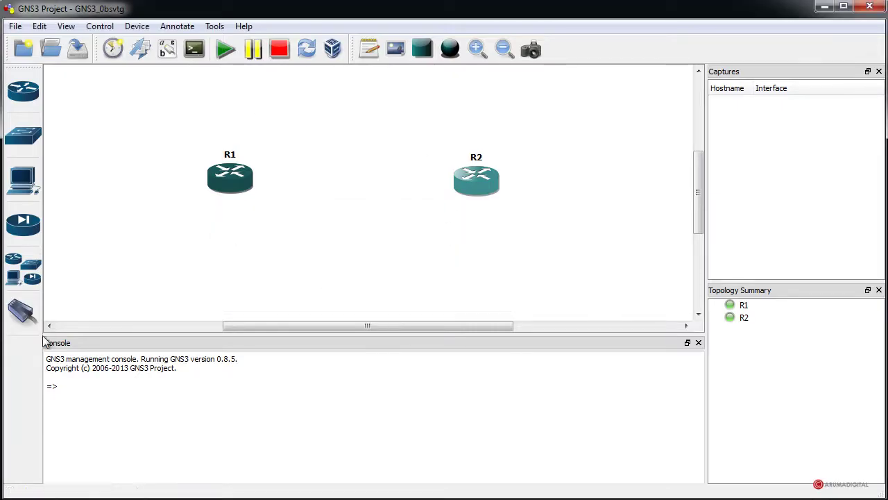
# - Link serial interface s0/0 of R1 to serial interface s0/0 of R2 and leave link mode
pyautogui.click(21, 316)
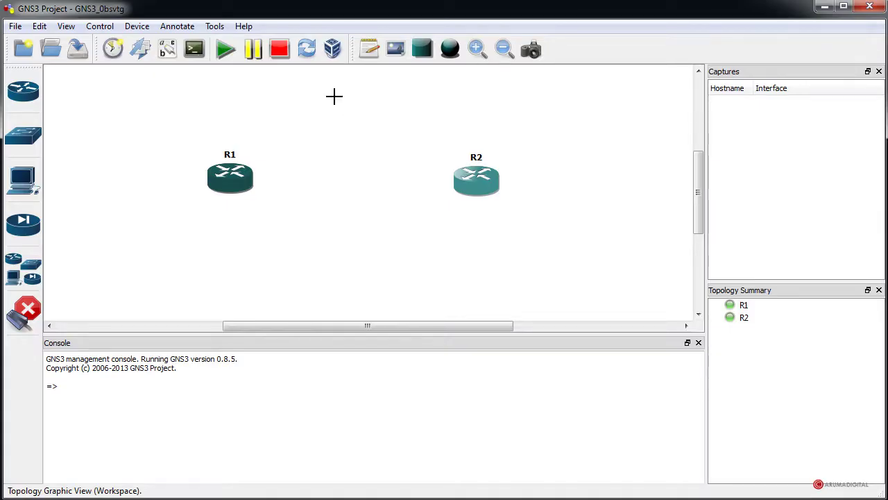
pyautogui.click(225, 175)
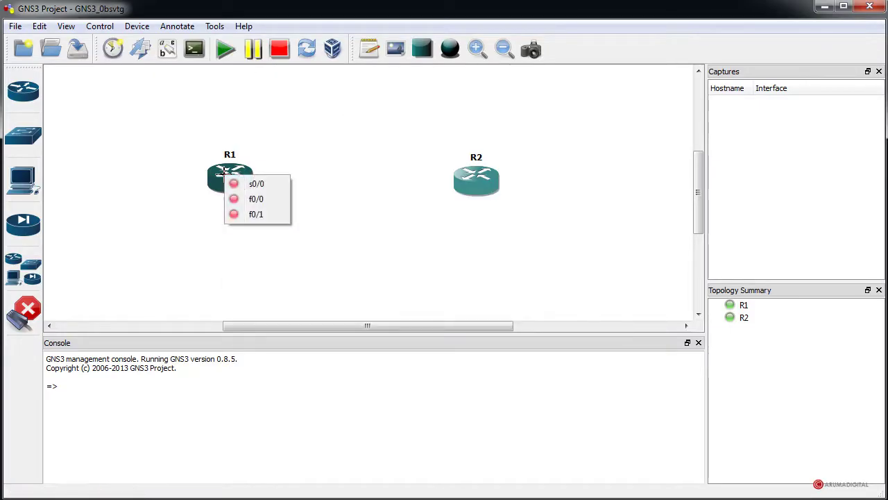
pyautogui.click(239, 184)
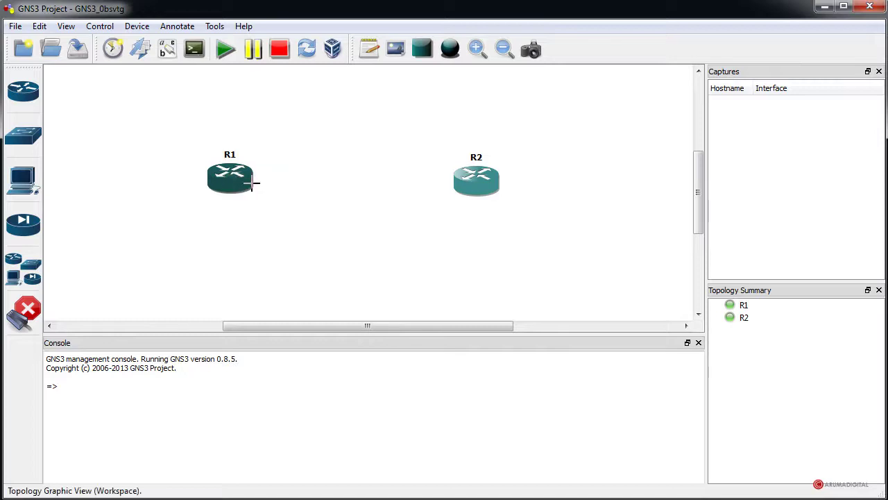
pyautogui.click(479, 179)
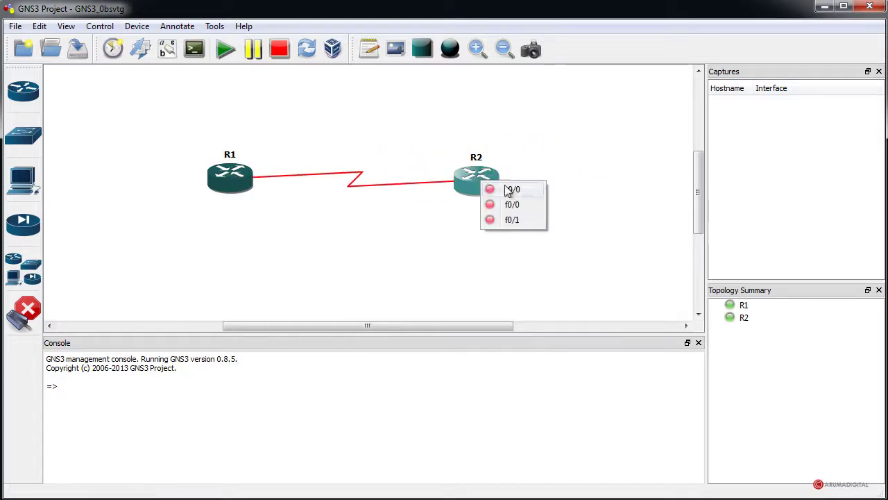
pyautogui.click(511, 188)
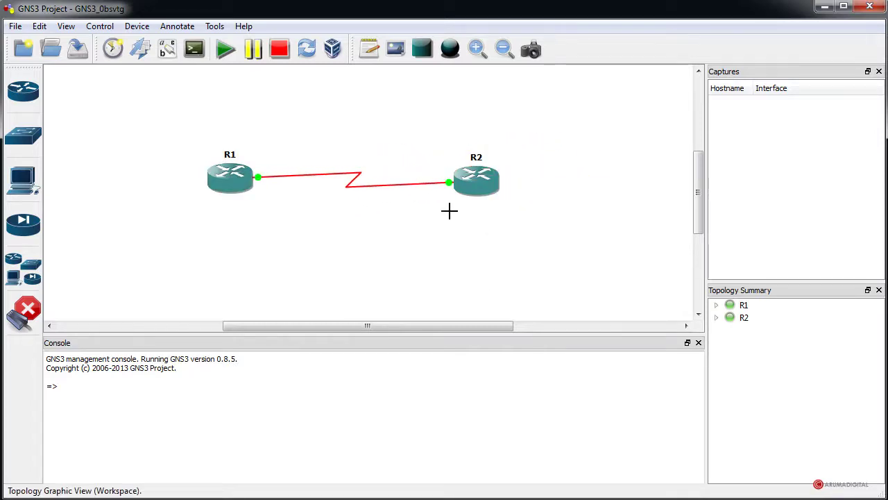
pyautogui.rightClick(297, 201)
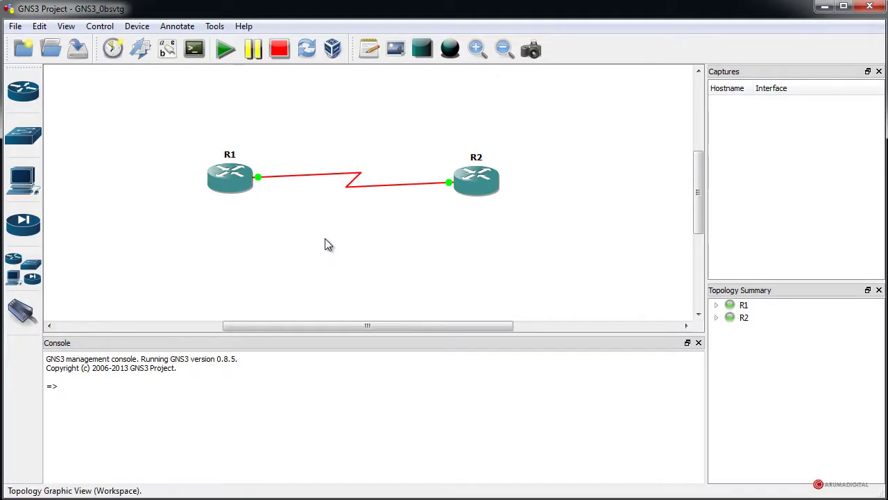
# - Open the console of router R1
pyautogui.click(236, 189)
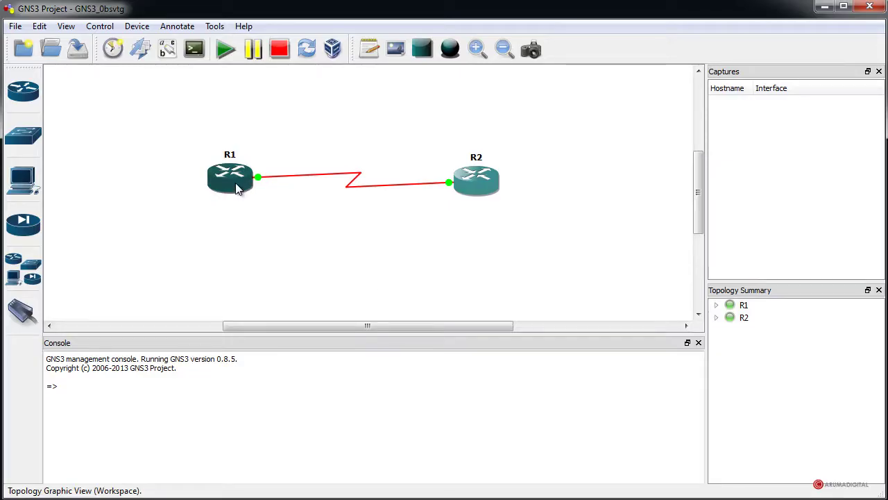
pyautogui.click(199, 54)
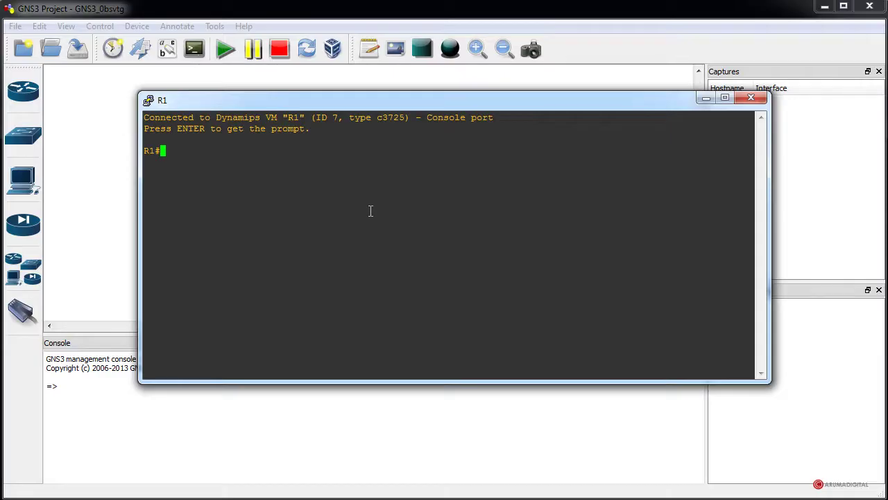
pyautogui.write('conf term')
pyautogui.press('Return')
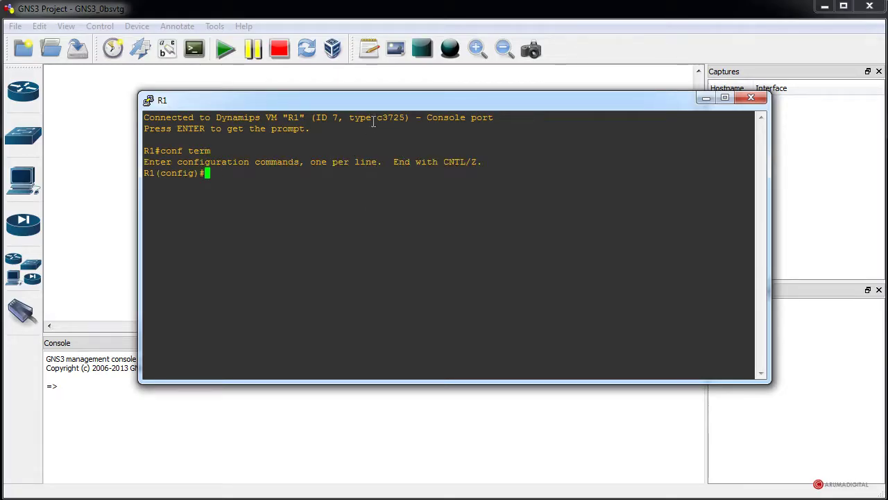
pyautogui.moveTo(374, 105); pyautogui.dragTo(371, 123)
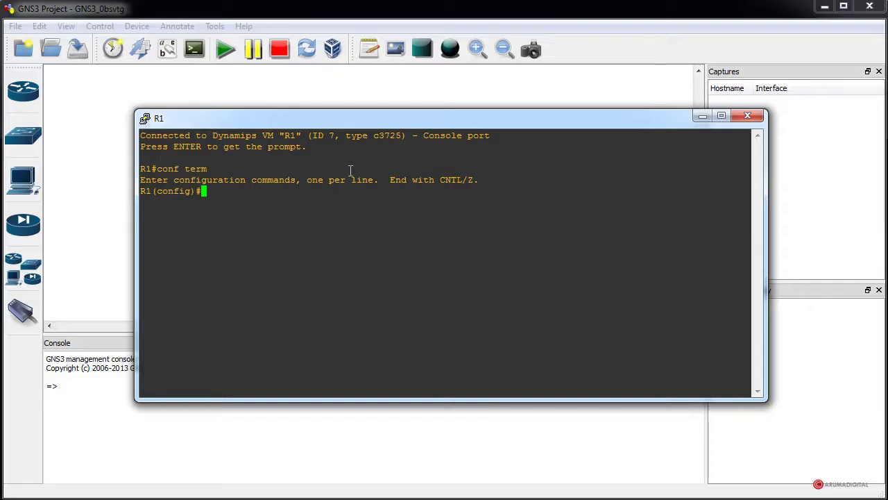
pyautogui.write('inter')
pyautogui.press('BackSpace')
pyautogui.press('BackSpace')
pyautogui.press('BackSpace')
pyautogui.press('BackSpace')
pyautogui.press('BackSpace')
pyautogui.write('exit')
pyautogui.press('Return')
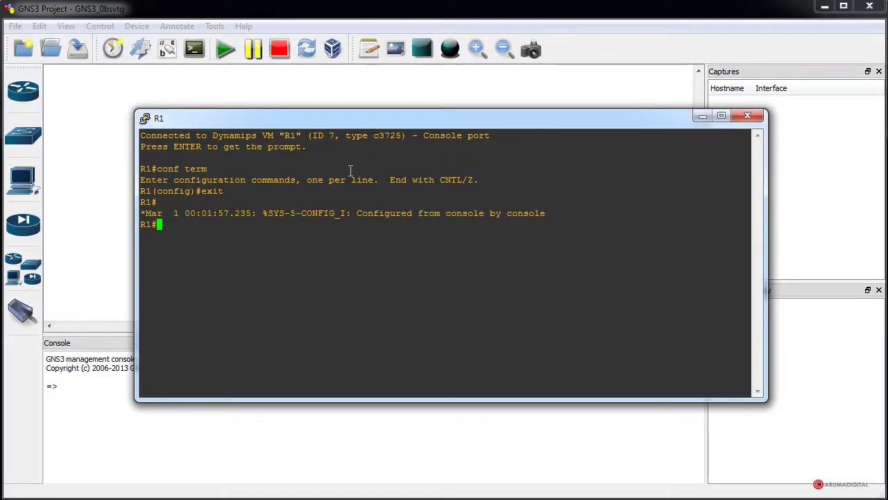
# - List R1's interfaces with show ip interface brief and examine the Serial0/0 row
pyautogui.write('show ip')
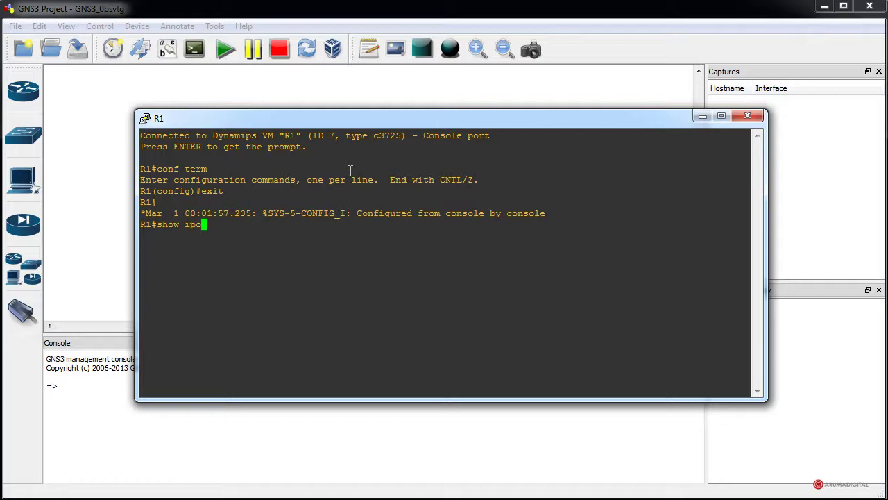
pyautogui.write(' interface brief')
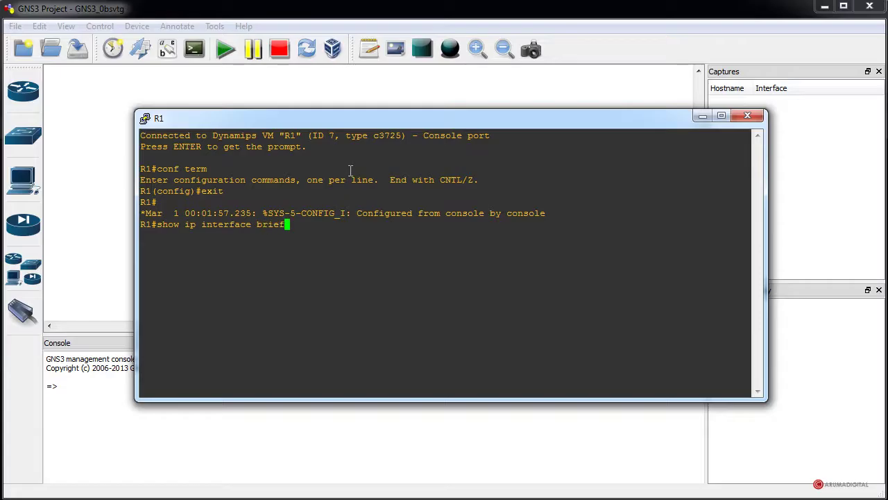
pyautogui.press('Return')
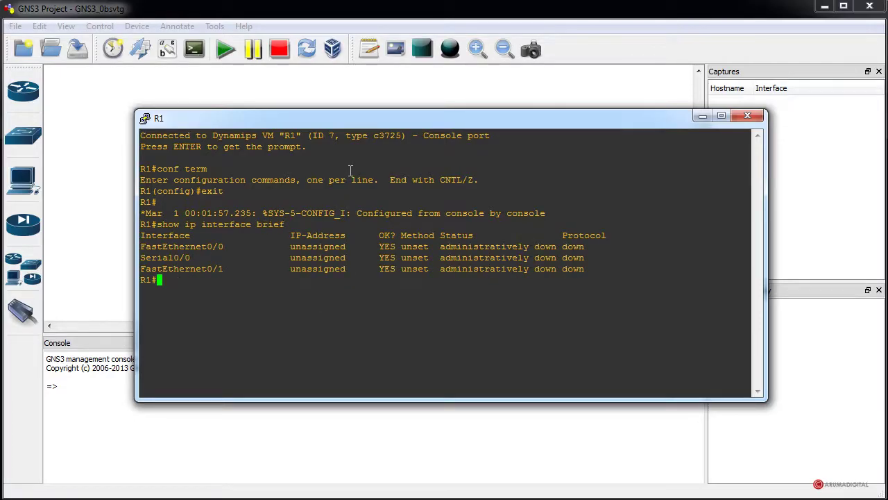
pyautogui.moveTo(379, 120); pyautogui.dragTo(385, 86)
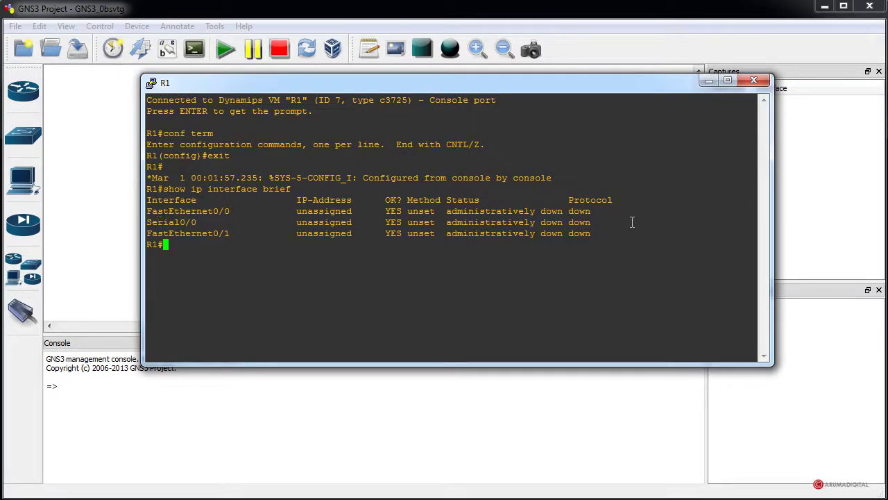
pyautogui.moveTo(605, 222); pyautogui.dragTo(281, 231)
pyautogui.click(281, 231)
# - Enter R1's configuration mode for interface ser0/0 and set its encapsulation to hdlc
pyautogui.write('conf term')
pyautogui.press('Return')
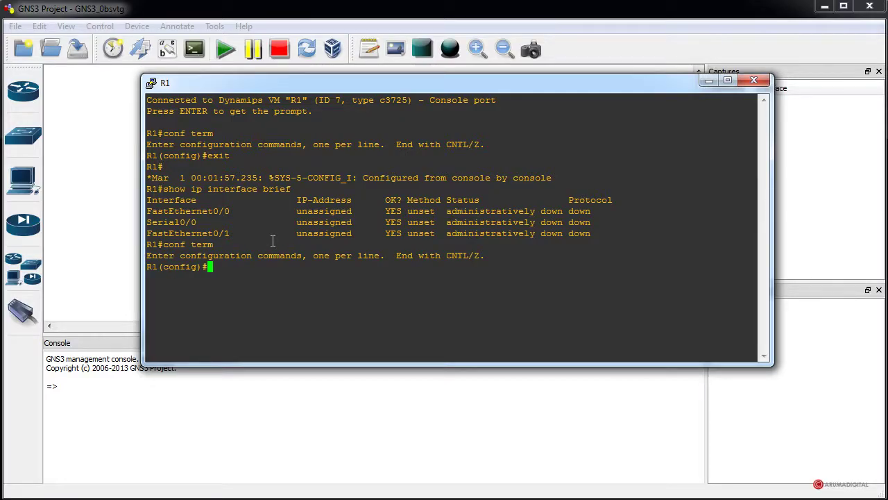
pyautogui.write('int ser0/0')
pyautogui.press('Return')
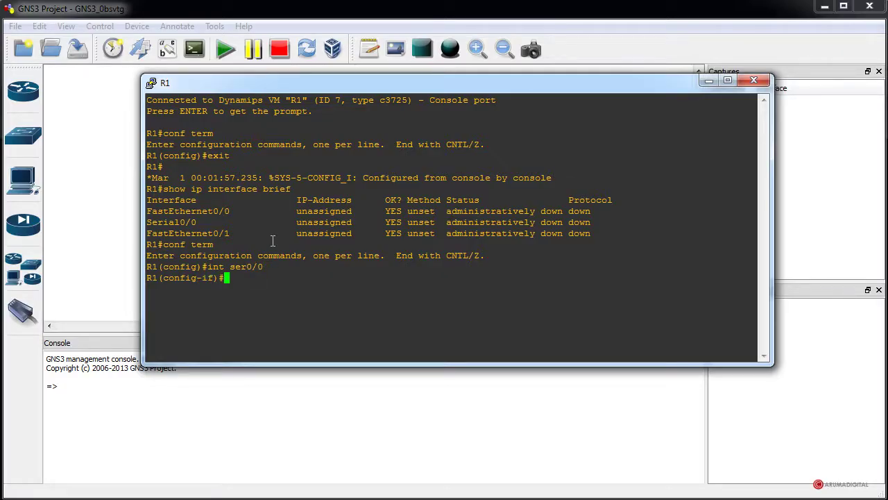
pyautogui.write('encapsulati')
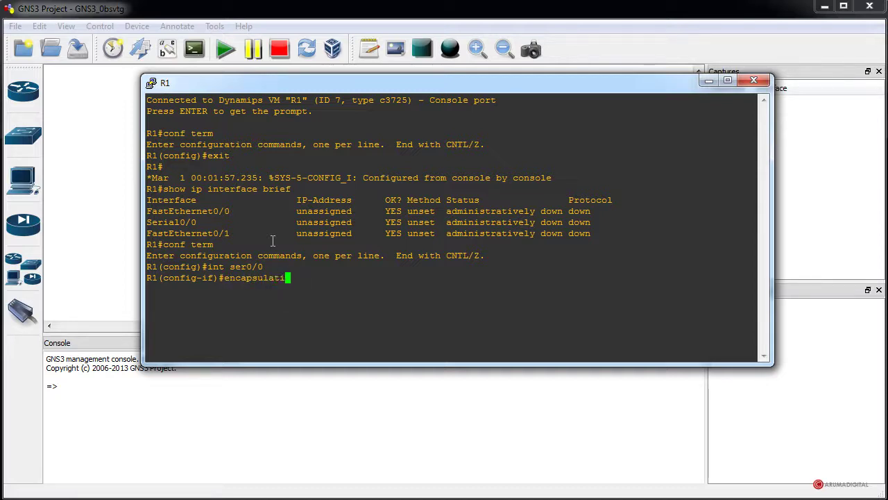
pyautogui.write('on hdlc')
pyautogui.press('Return')
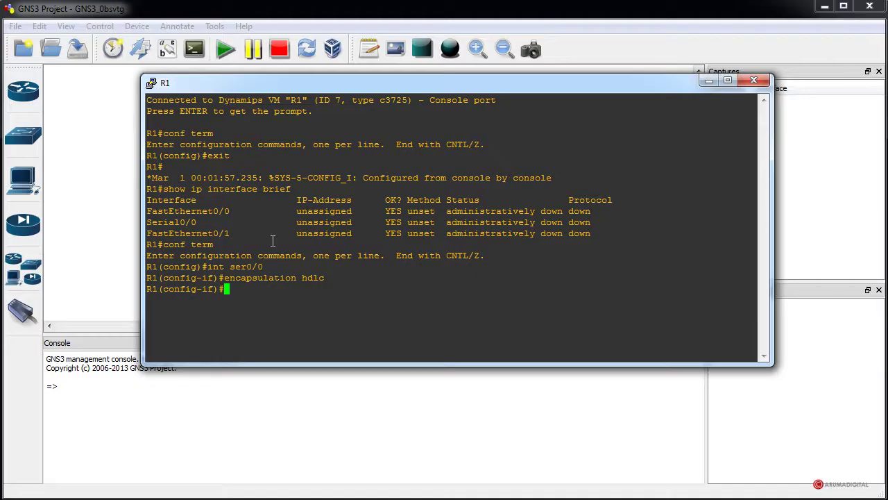
# - Display the interface details with do show interface serial0/0
pyautogui.write('en')
pyautogui.press('BackSpace')
pyautogui.press('BackSpace')
pyautogui.write('do show')
pyautogui.doubleClick(230, 289)
pyautogui.click(292, 292)
pyautogui.write('inert')
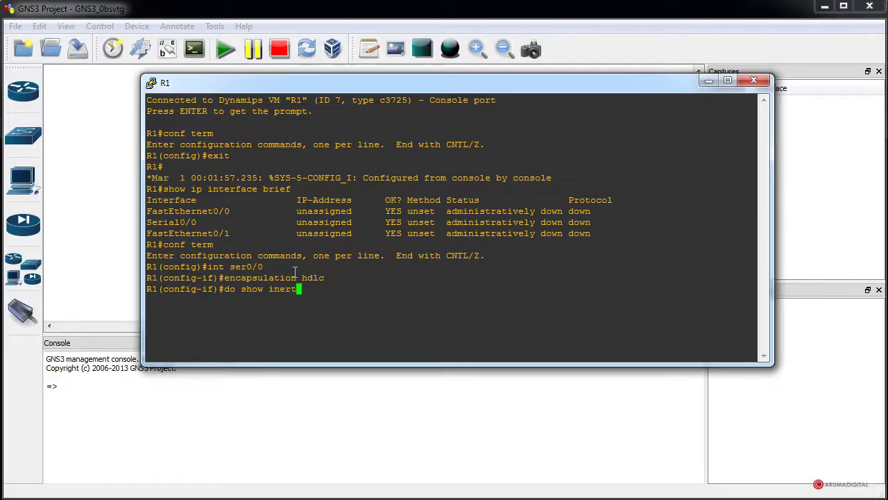
pyautogui.press('BackSpace')
pyautogui.press('BackSpace')
pyautogui.press('BackSpace')
pyautogui.write('terface seria')
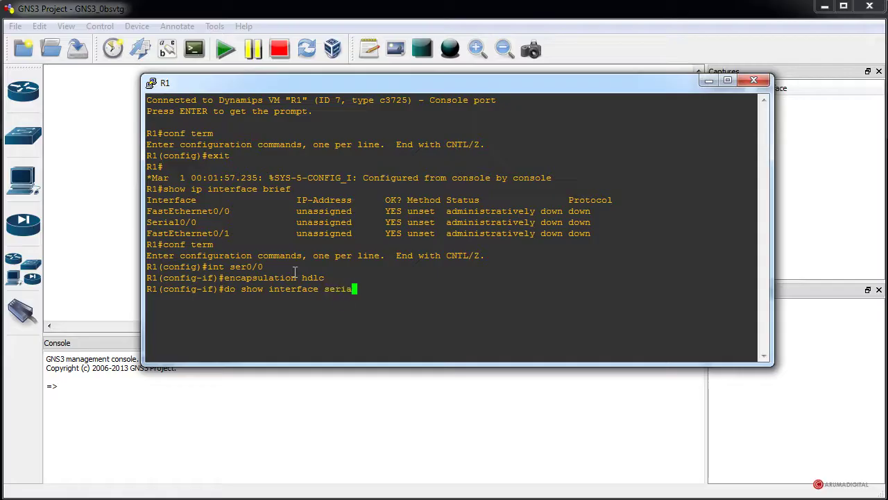
pyautogui.write('l0/0')
pyautogui.press('Return')
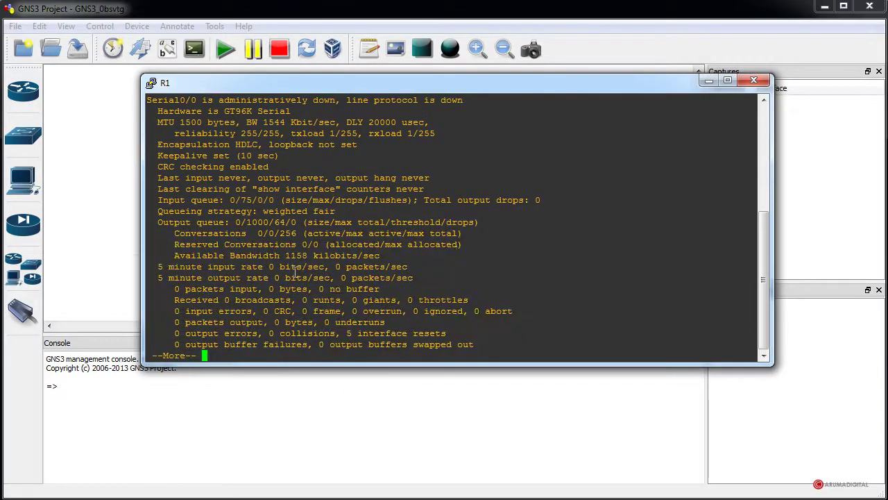
# - Examine the encapsulation line in the Serial0/0 output and page through the rest until the prompt returns
pyautogui.scroll(5, 334, 270)
pyautogui.scroll(-5, 487, 126)
pyautogui.moveTo(762, 233); pyautogui.dragTo(761, 217)
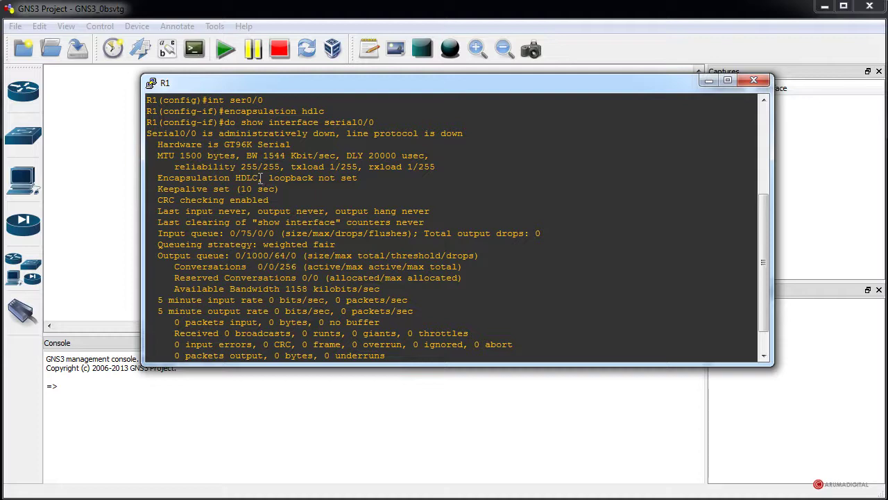
pyautogui.moveTo(261, 177)
pyautogui.mouseDown()
pyautogui.moveTo(158, 177)
pyautogui.moveTo(263, 178)
pyautogui.mouseUp()
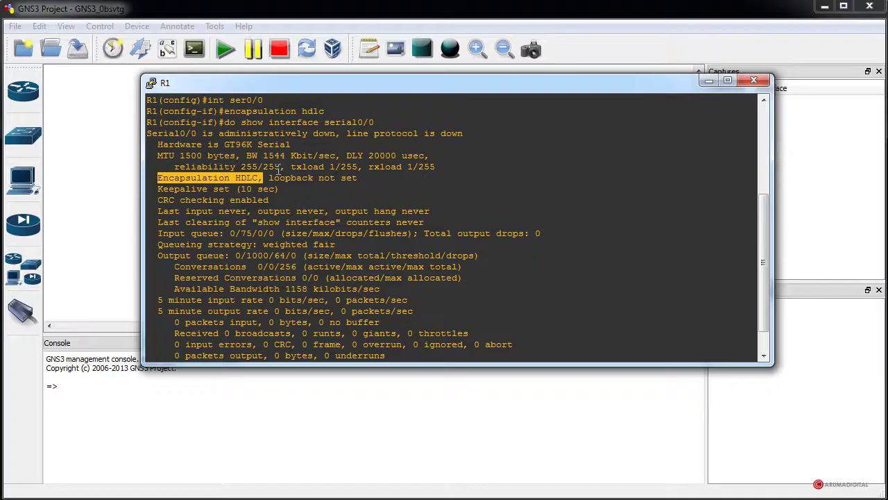
pyautogui.scroll(-1, 281, 170)
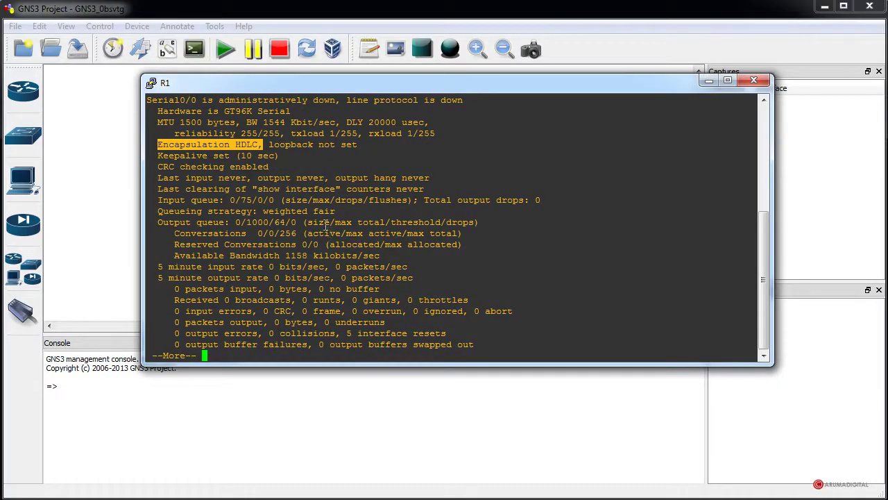
pyautogui.press('Return')
pyautogui.press('Return')
pyautogui.press('Return')
pyautogui.press('Return')
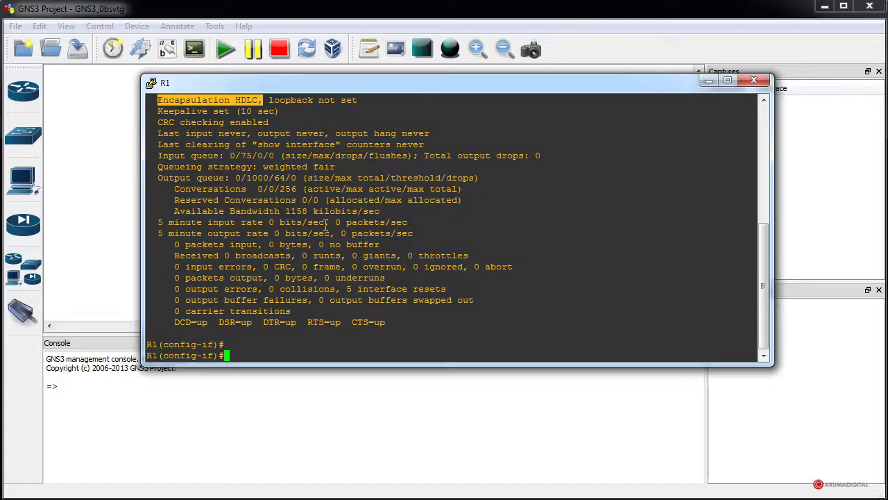
# - Change Serial0/0's encapsulation to ppp and check its encapsulation line with do show interface serial0/0
pyautogui.write('encapsulation ppp')
pyautogui.press('Return')
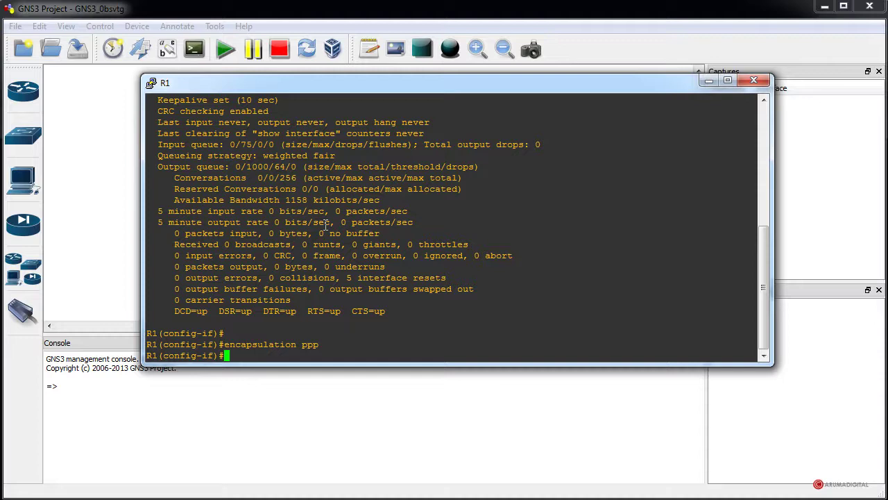
pyautogui.press('Up')
pyautogui.press('Up')
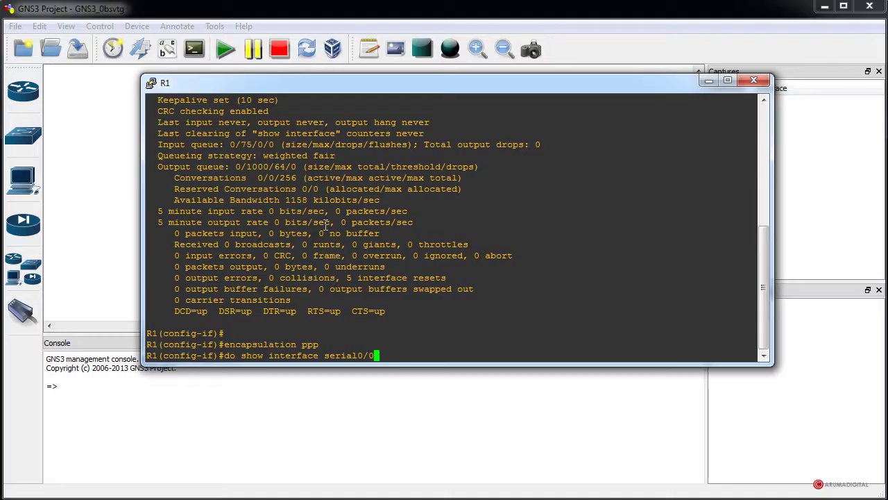
pyautogui.press('Return')
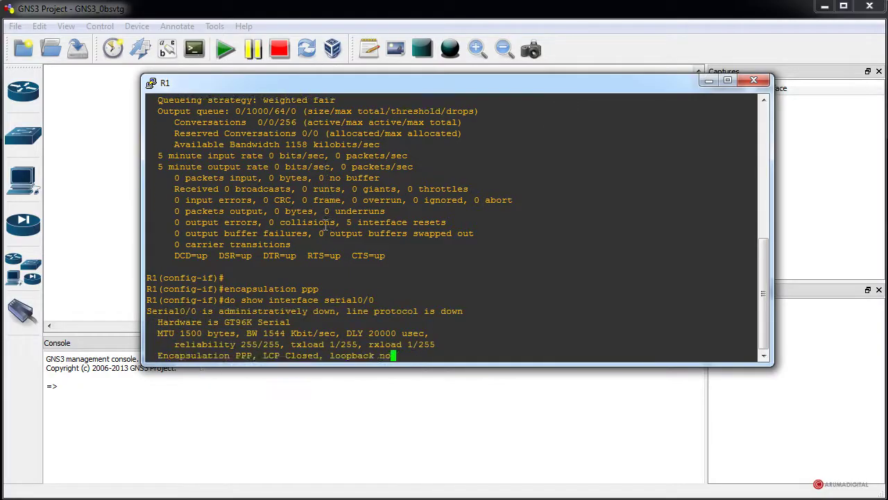
pyautogui.scroll(4, 319, 221)
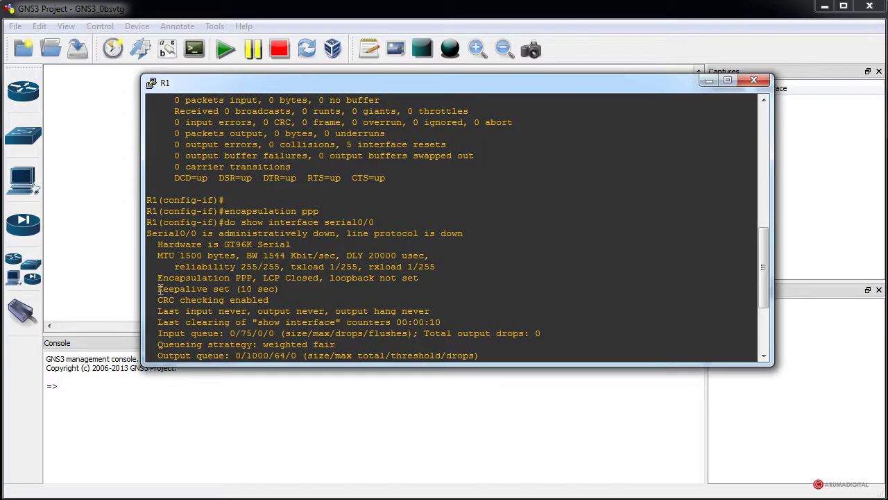
pyautogui.moveTo(163, 277); pyautogui.dragTo(250, 278)
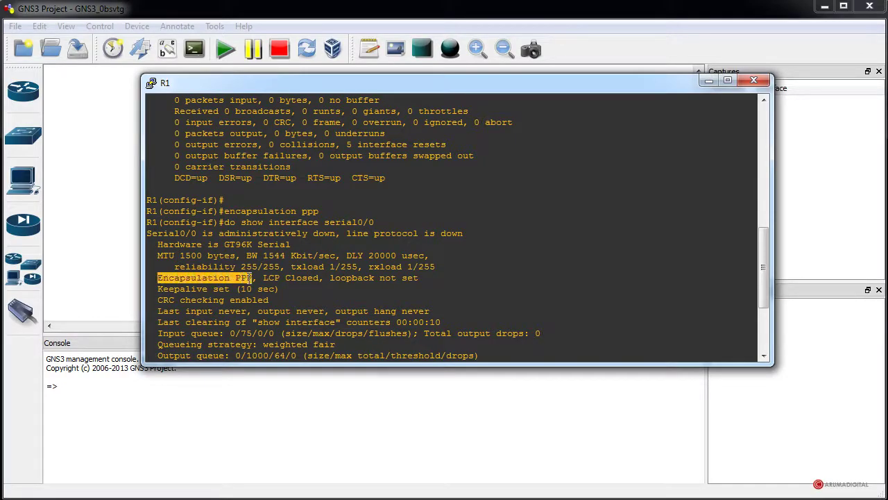
pyautogui.scroll(-4, 251, 308)
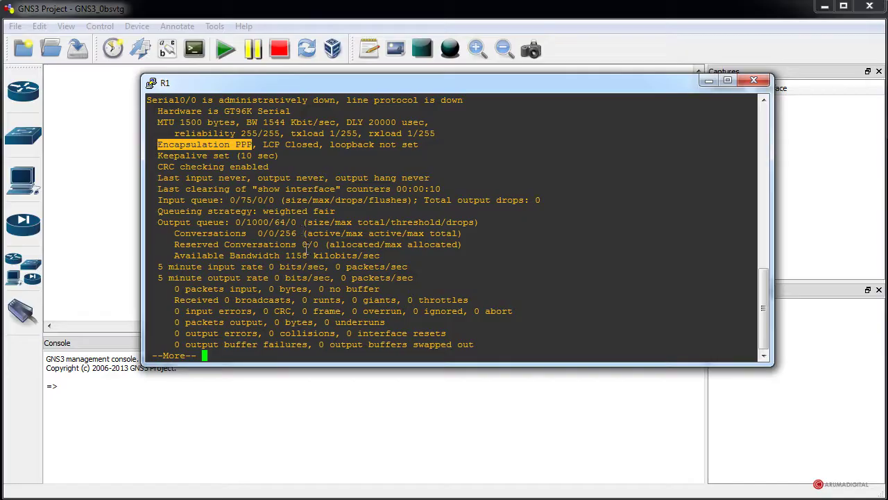
pyautogui.press('Return')
pyautogui.press('Return')
pyautogui.press('Return')
pyautogui.press('Return')
pyautogui.press('Return')
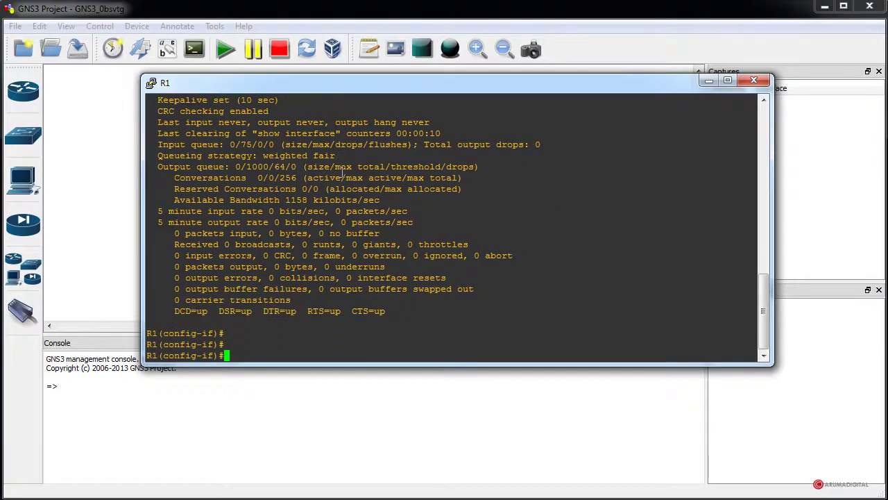
# - Set the encapsulation of R1's Serial0/0 interface back to hdlc
pyautogui.write('encapsulation hdlc')
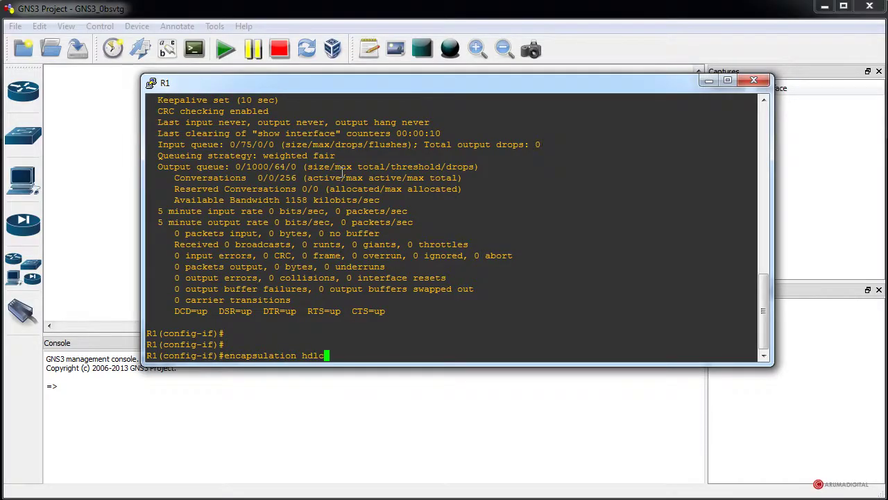
pyautogui.press('Return')
pyautogui.press('Up')
pyautogui.press('BackSpace')
pyautogui.press('BackSpace')
pyautogui.press('BackSpace')
pyautogui.press('BackSpace')
pyautogui.write('ppp')
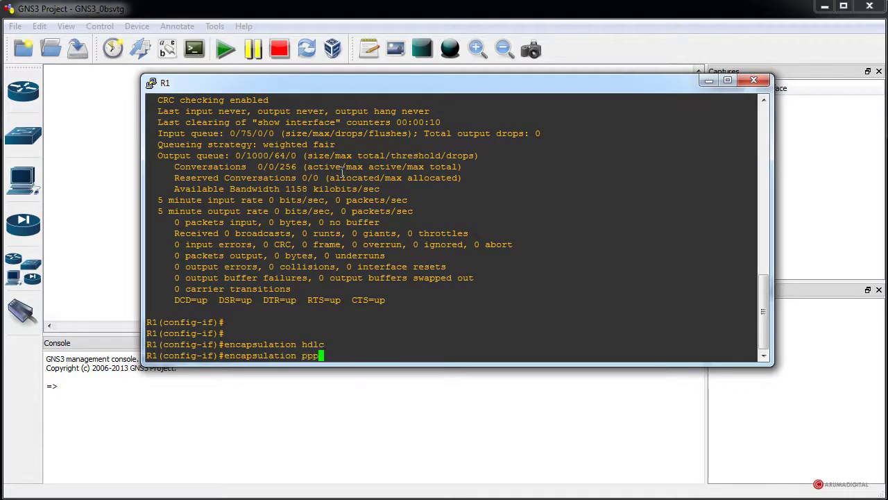
# - Run do show interface serial0/0 on R1, check the encapsulation line and continue through the output to the prompt
pyautogui.press('Up')
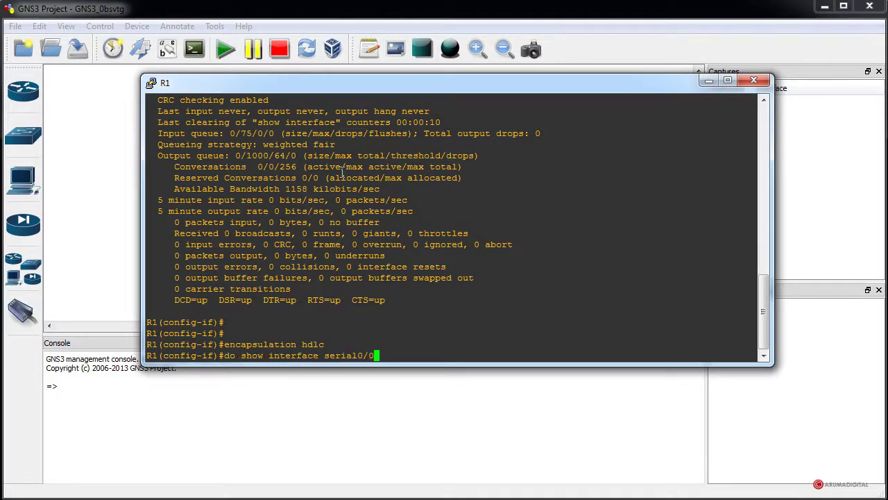
pyautogui.press('Return')
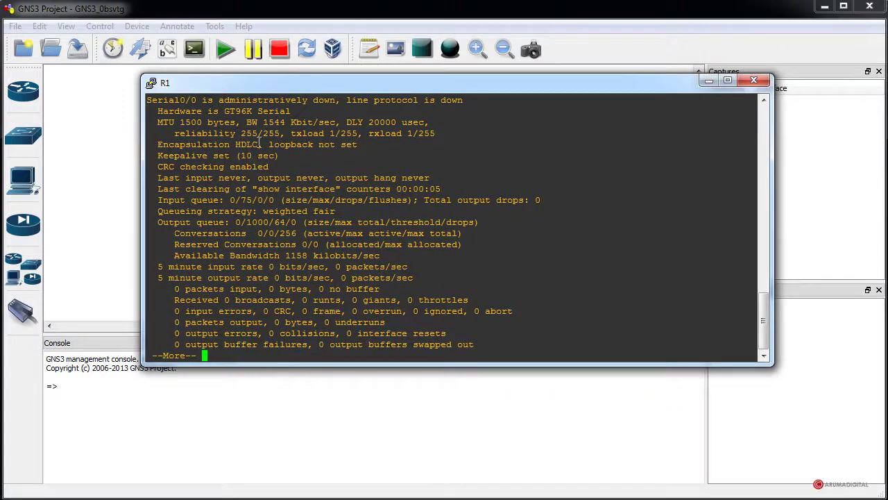
pyautogui.moveTo(262, 144); pyautogui.dragTo(159, 142)
pyautogui.click(160, 142)
pyautogui.press('Return')
pyautogui.press('Return')
pyautogui.press('Return')
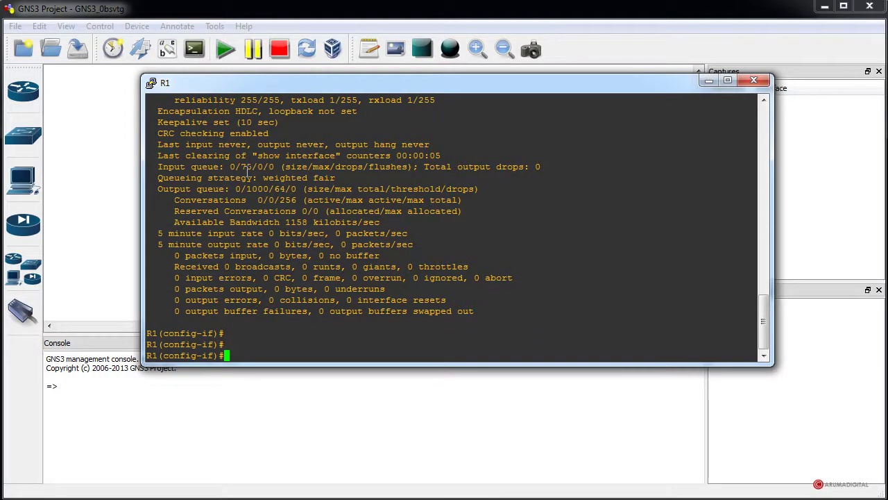
# - Exit R1's interface and global configuration modes to return to the privileged prompt
pyautogui.write('exit')
pyautogui.press('Return')
pyautogui.write('exit')
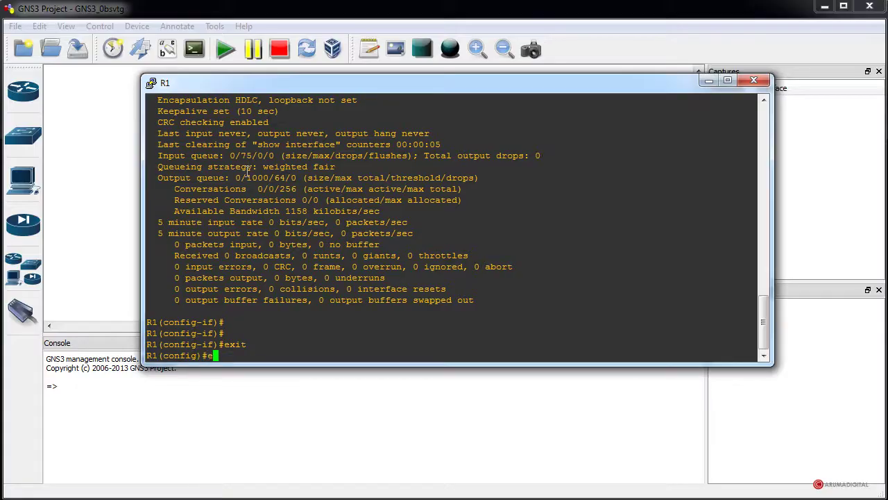
pyautogui.press('Return')
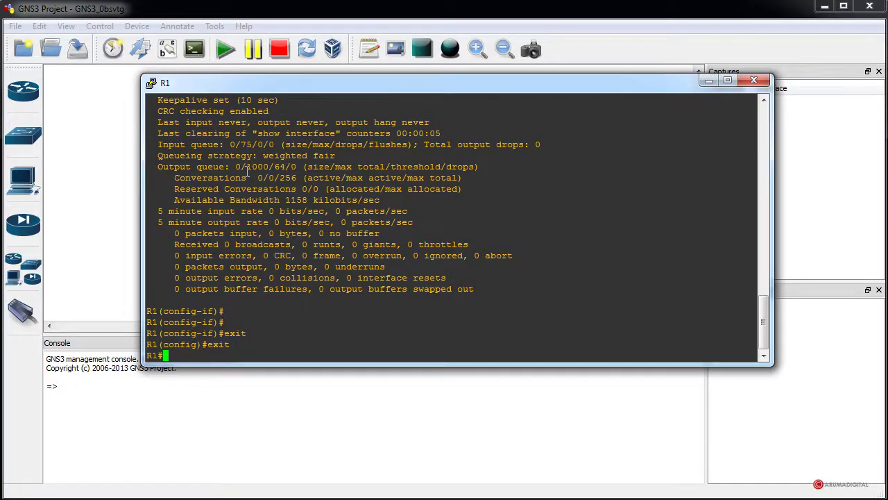
pyautogui.press('Return')
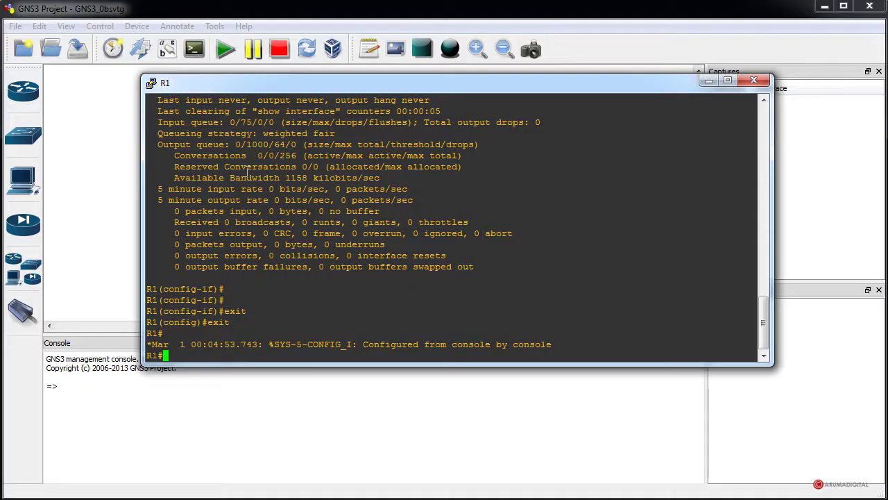
# - List the available debug commands with debug ? and page through the entries
pyautogui.write('debug ?')
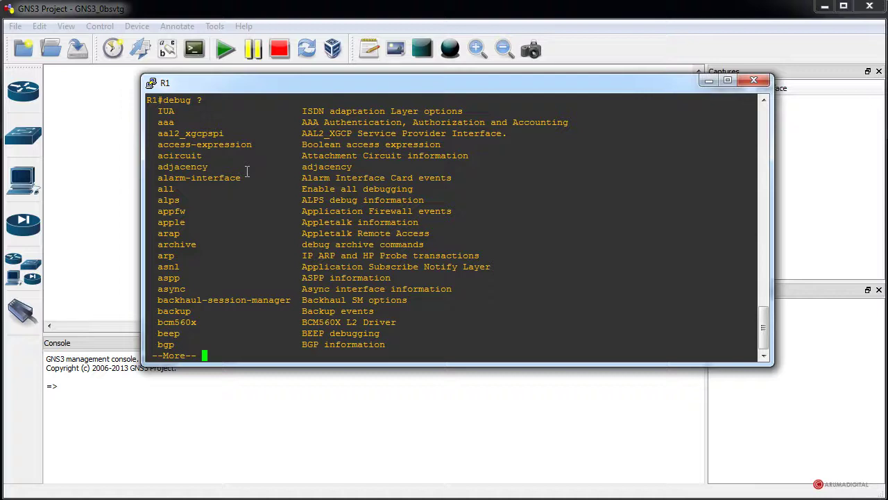
pyautogui.press('Return')
pyautogui.press('Return')
pyautogui.press('Return')
pyautogui.press('Return')
pyautogui.press('Return')
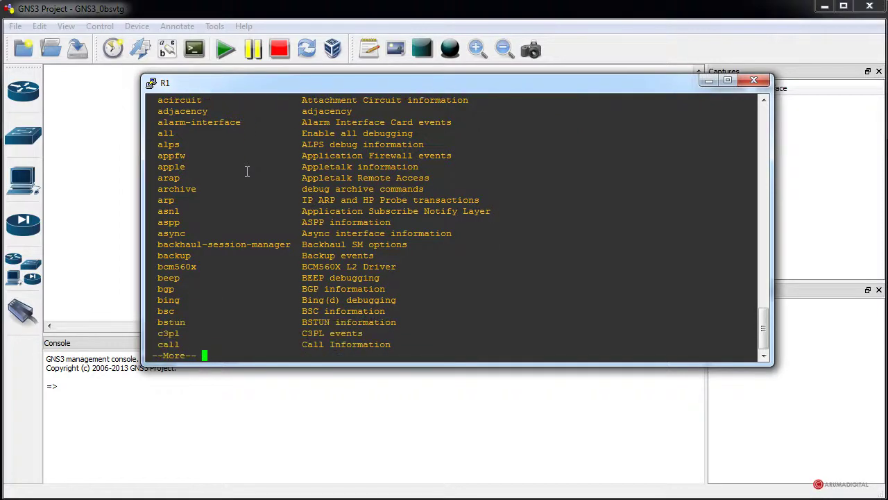
pyautogui.press('Return')
pyautogui.press('Return')
pyautogui.press('Return')
pyautogui.press('Return')
pyautogui.press('Return')
pyautogui.press('Return')
pyautogui.press('Return')
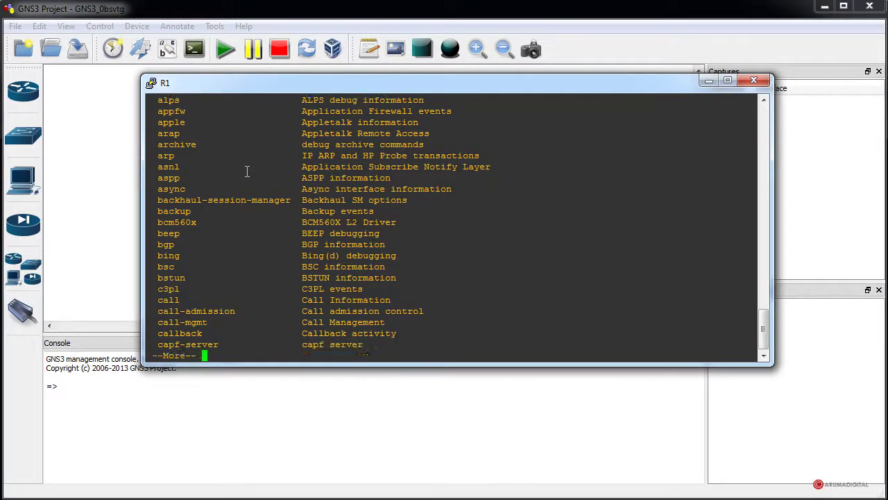
pyautogui.press('Return')
pyautogui.press('Return')
pyautogui.press('Return')
pyautogui.press('Return')
pyautogui.press('Return')
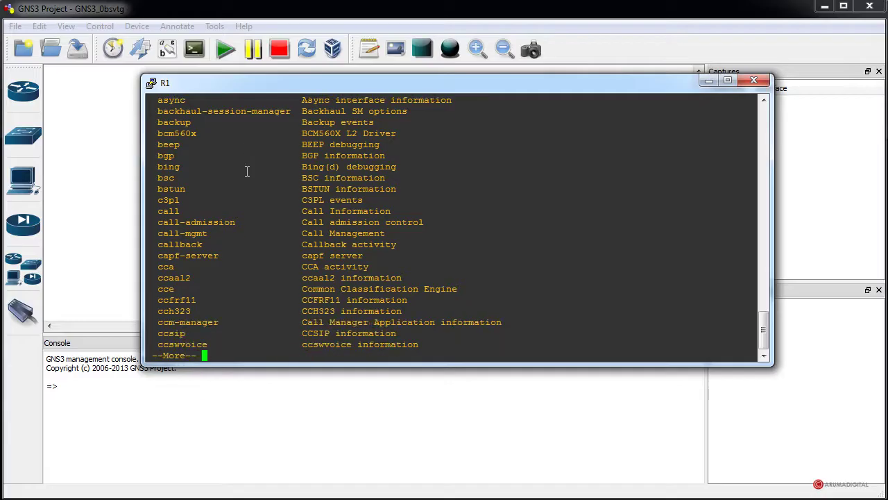
# - Quit the debug command listing and show the options available for debug serial
pyautogui.write('q')
pyautogui.write('serial')
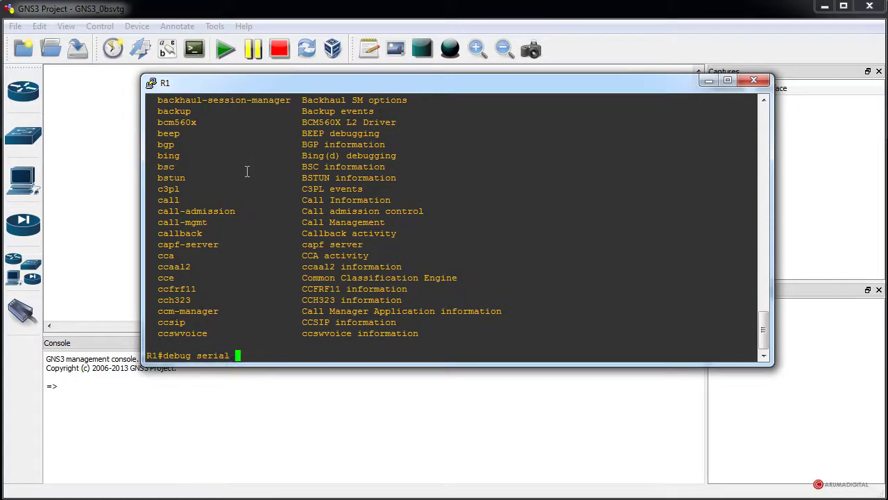
pyautogui.write(' ?')
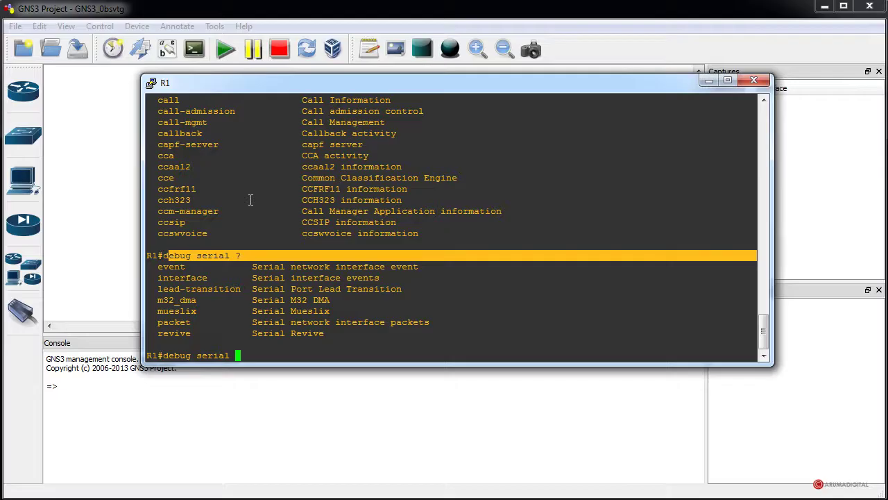
# - Close R1's console and enter configuration mode for interface ser0/0 in R2's console
pyautogui.click(754, 81)
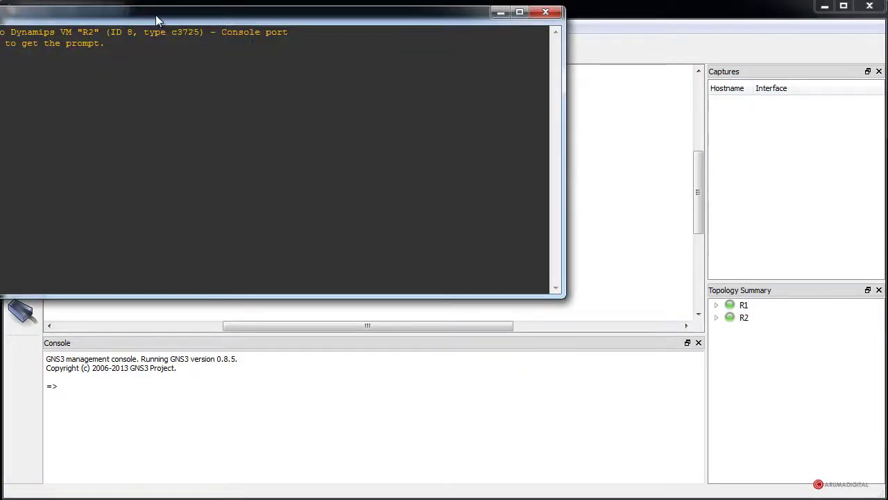
pyautogui.moveTo(161, 16); pyautogui.dragTo(443, 163)
pyautogui.write('conf term')
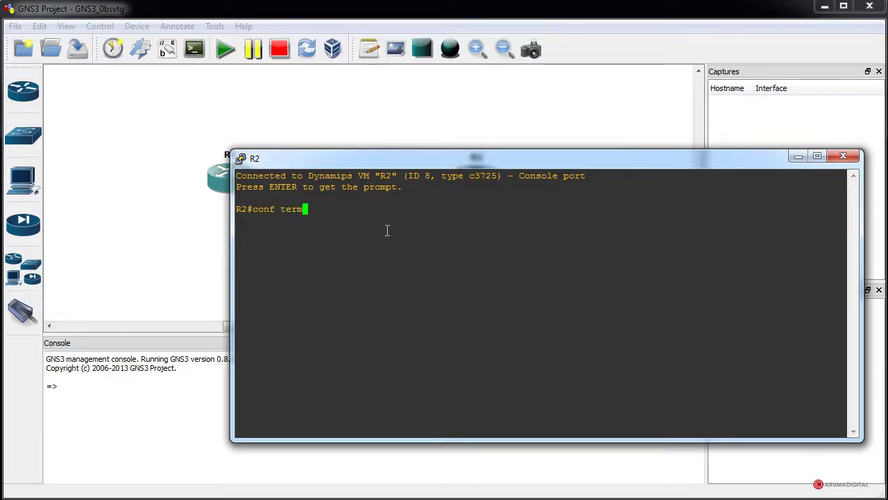
pyautogui.press('Return')
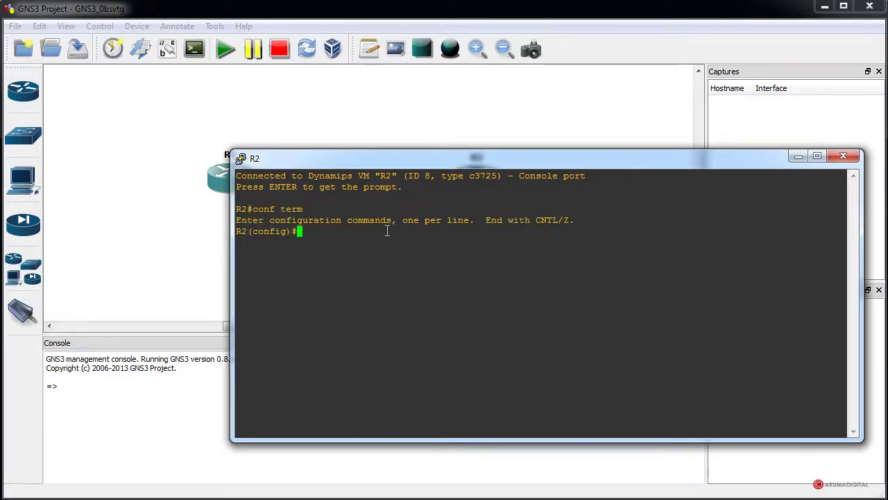
pyautogui.write('int ser0/0')
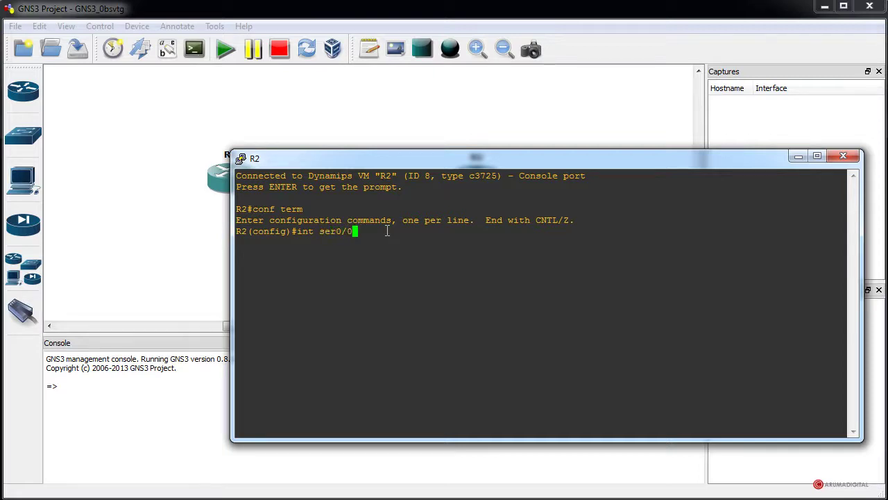
pyautogui.press('Return')
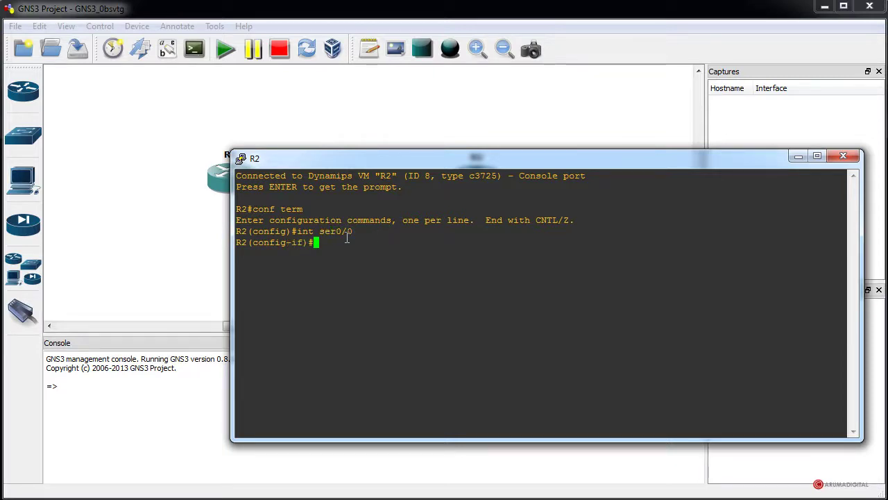
pyautogui.moveTo(320, 232); pyautogui.dragTo(402, 247)
pyautogui.click(393, 245)
# - Display R2's serial interface details with do show interface serial 0/0
pyautogui.write('do show i')
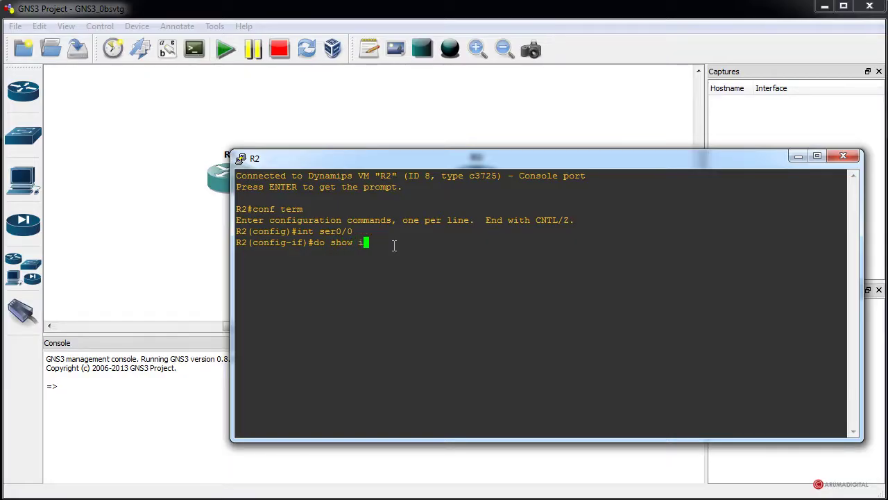
pyautogui.write('nterface serial ')
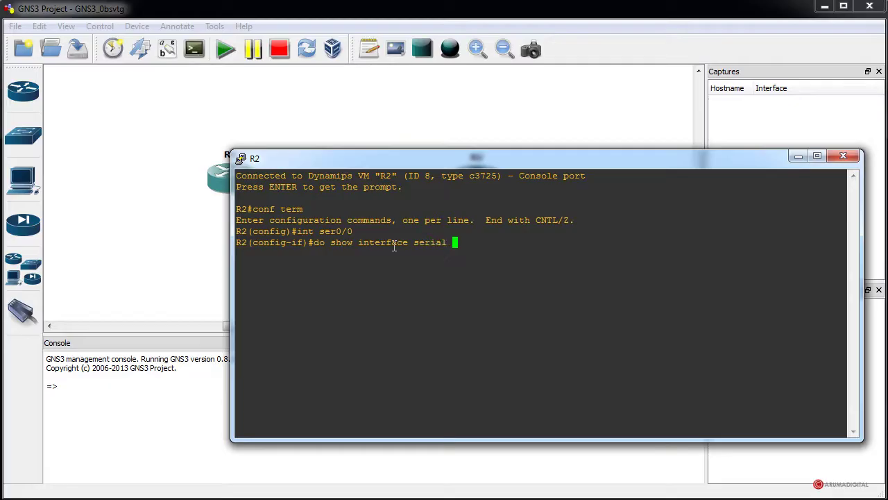
pyautogui.write('0/0')
pyautogui.press('Return')
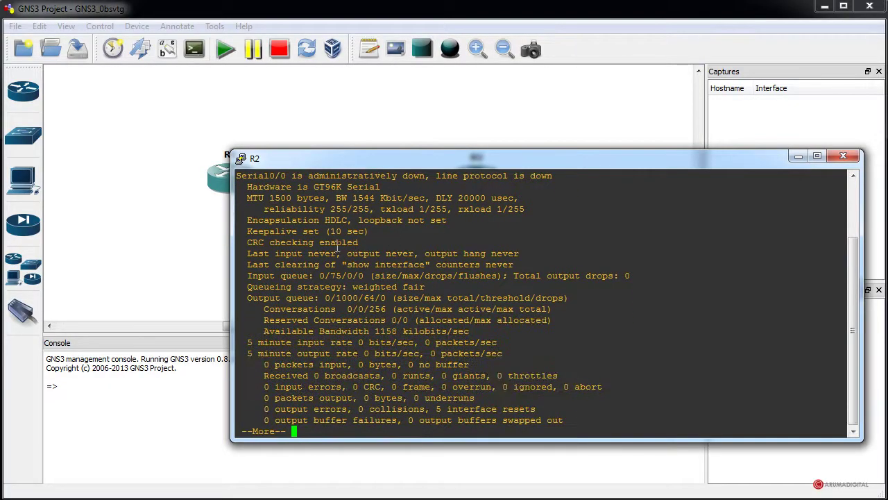
# - Examine the encapsulation and loopback settings in R2's Serial0/0 output
pyautogui.scroll(2, 319, 201)
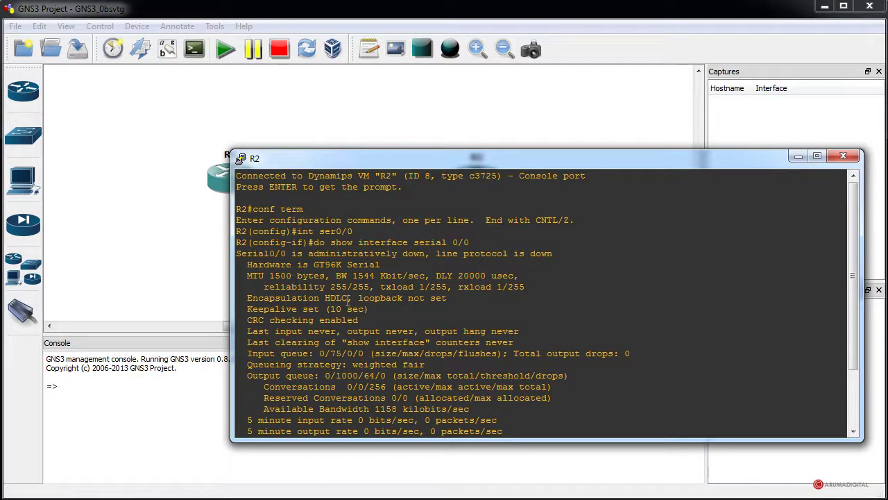
pyautogui.moveTo(347, 299); pyautogui.dragTo(248, 299)
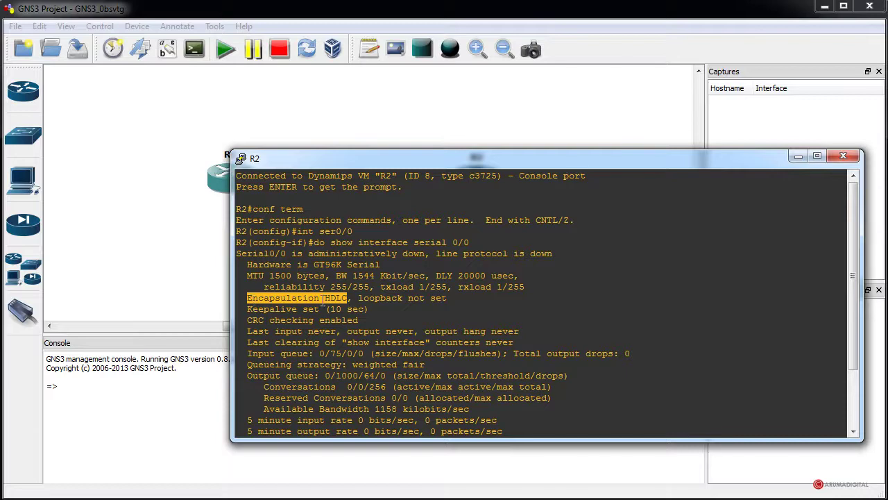
pyautogui.scroll(-3, 356, 326)
pyautogui.scroll(3, 356, 326)
pyautogui.moveTo(353, 299); pyautogui.dragTo(447, 298)
pyautogui.click(448, 299)
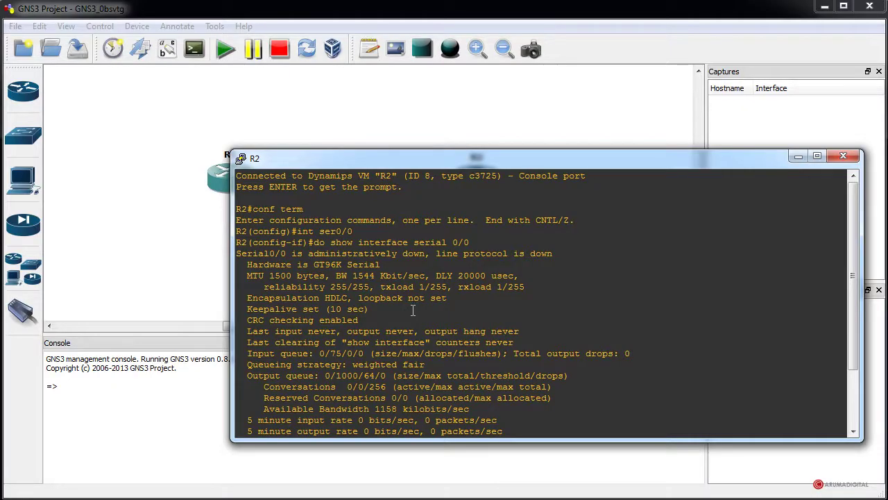
pyautogui.scroll(-3, 413, 310)
pyautogui.scroll(3, 414, 310)
pyautogui.scroll(-3, 413, 310)
pyautogui.scroll(3, 413, 310)
pyautogui.scroll(-3, 351, 272)
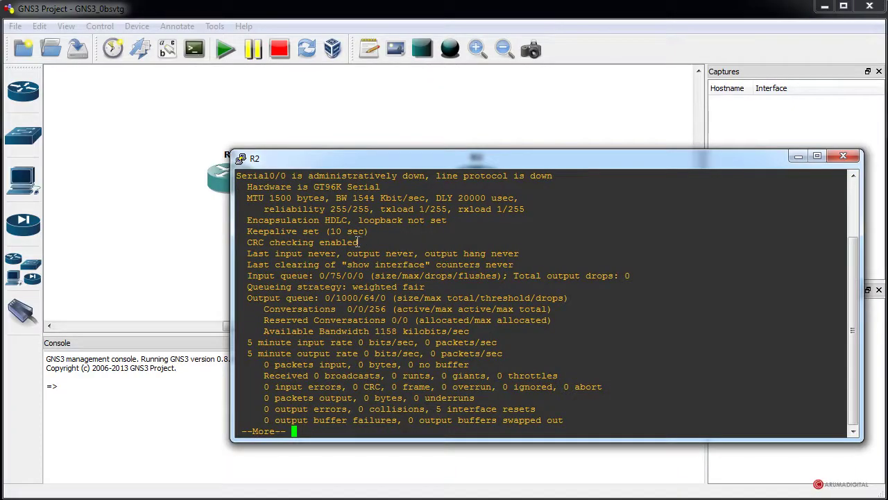
# - Page past the remaining interface output and leave R2's configuration mode with end
pyautogui.press('space')
pyautogui.press('Return')
pyautogui.write('e')
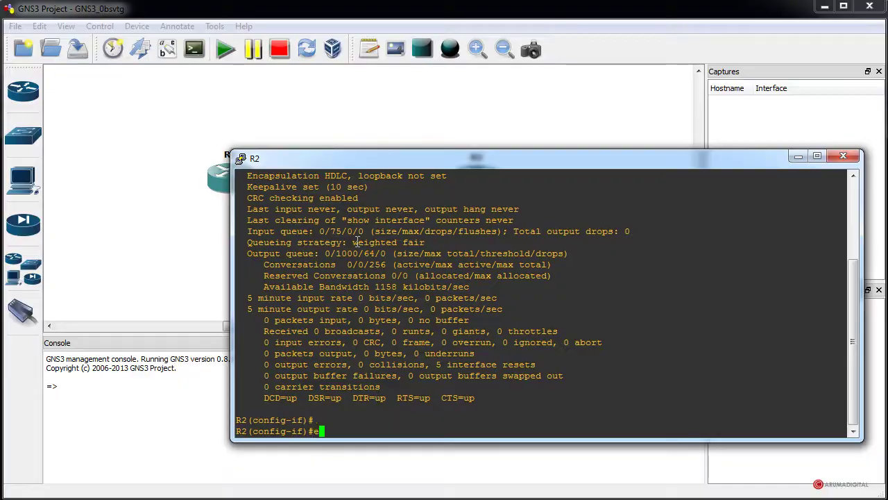
pyautogui.write('nd')
pyautogui.press('Return')
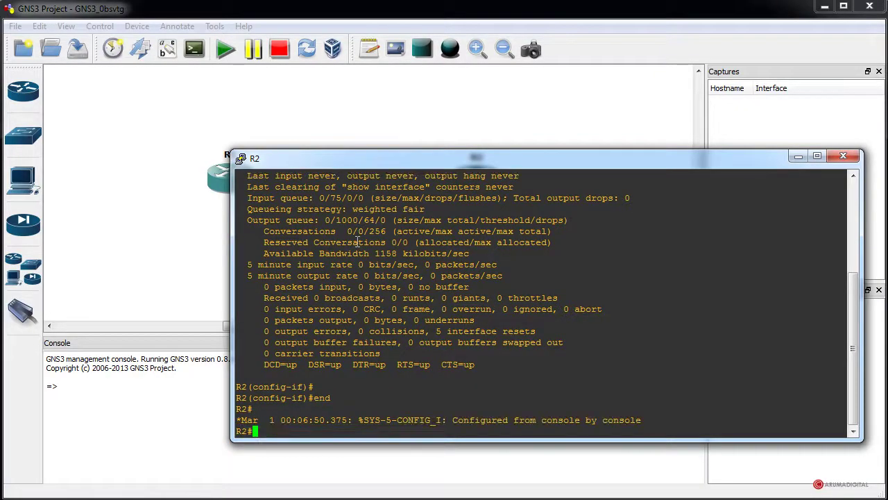
# - Run show interface serial0/0 from R2's privileged prompt and examine the encapsulation and input packet lines
pyautogui.write('show inter')
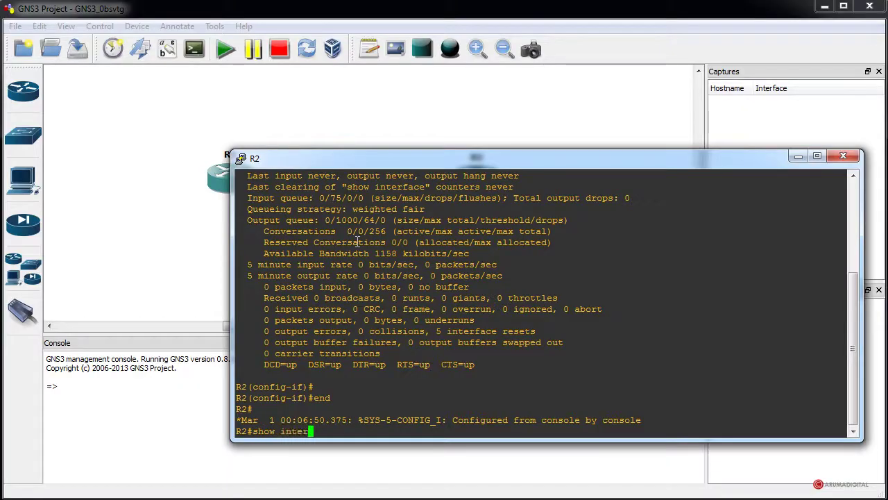
pyautogui.write('face seri')
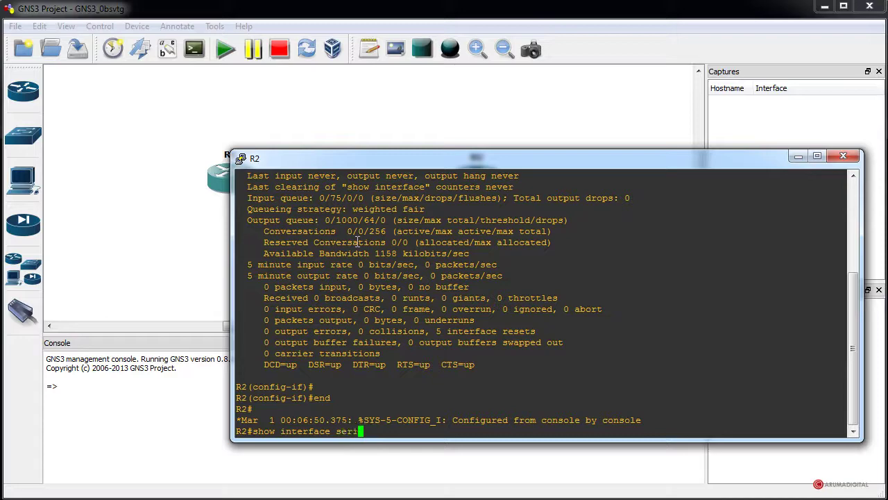
pyautogui.write('al0/0')
pyautogui.press('Return')
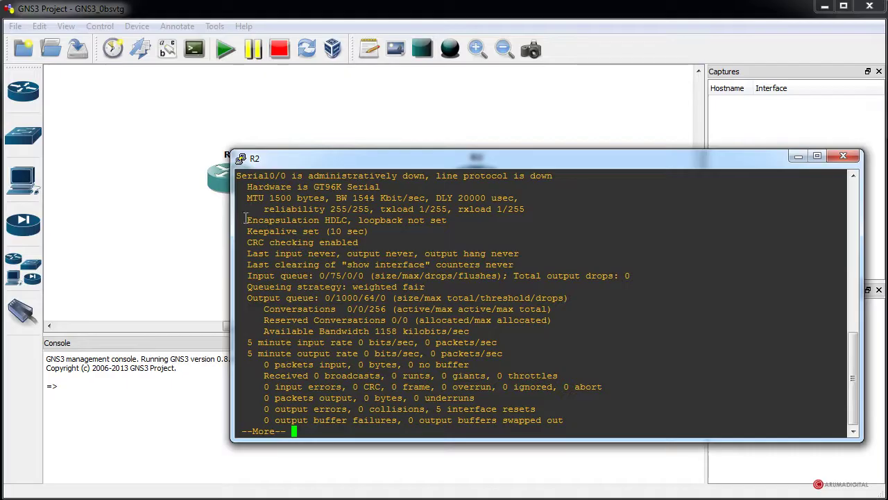
pyautogui.moveTo(243, 219); pyautogui.dragTo(348, 220)
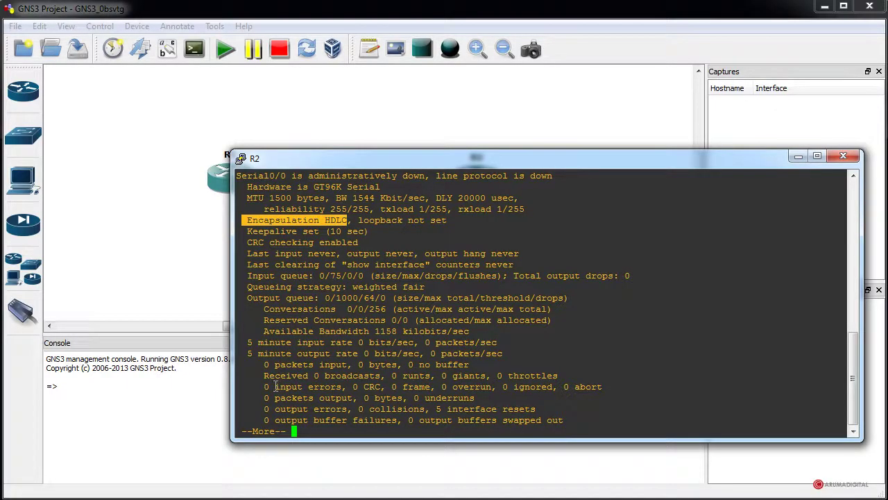
pyautogui.moveTo(269, 365); pyautogui.dragTo(394, 364)
pyautogui.click(394, 365)
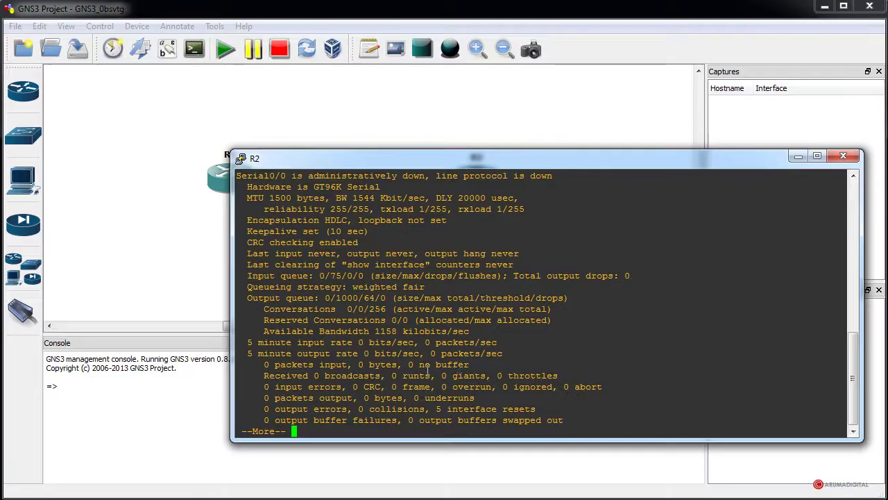
# - Page to the end of R2's Serial0/0 output and recheck its encapsulation type
pyautogui.press('Return')
pyautogui.press('Return')
pyautogui.press('Return')
pyautogui.press('Return')
pyautogui.press('Return')
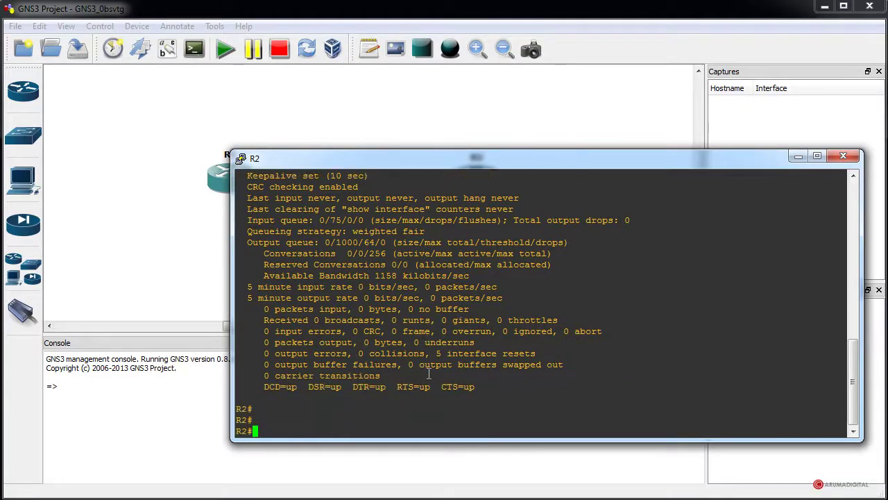
pyautogui.scroll(4, 416, 333)
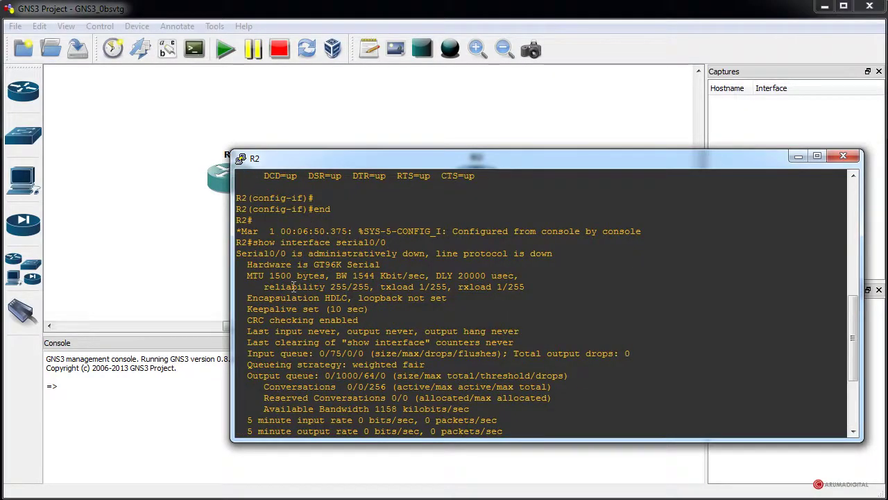
pyautogui.moveTo(319, 298); pyautogui.dragTo(348, 300)
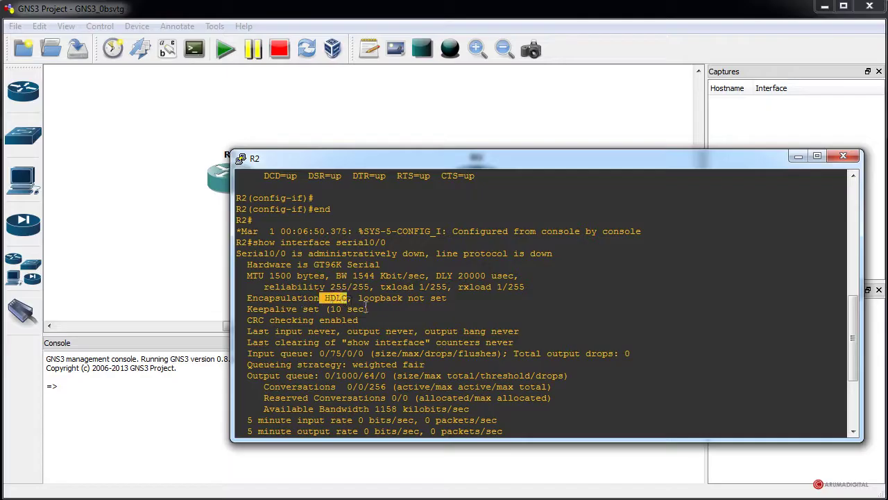
pyautogui.scroll(-4, 393, 305)
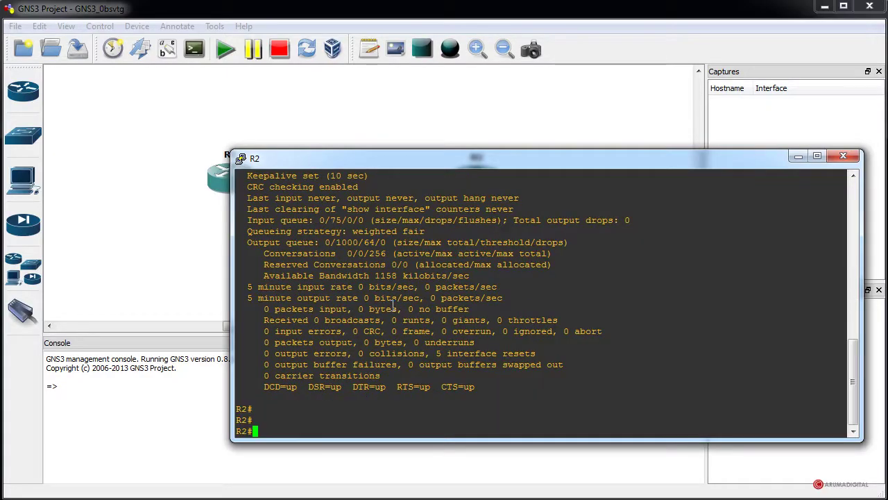